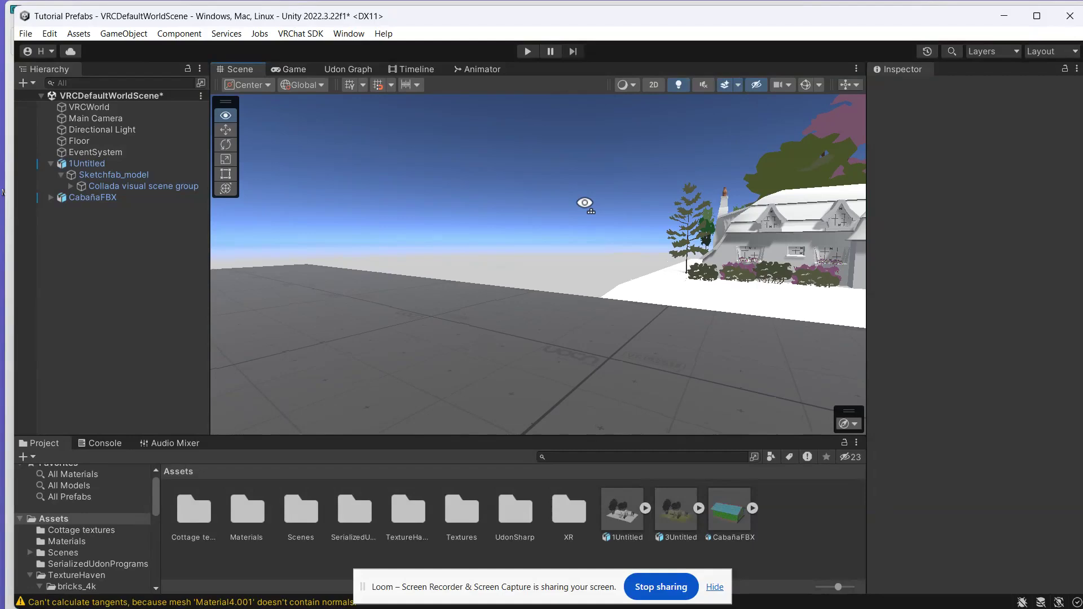
right_click_drag(584, 203, 124, 215)
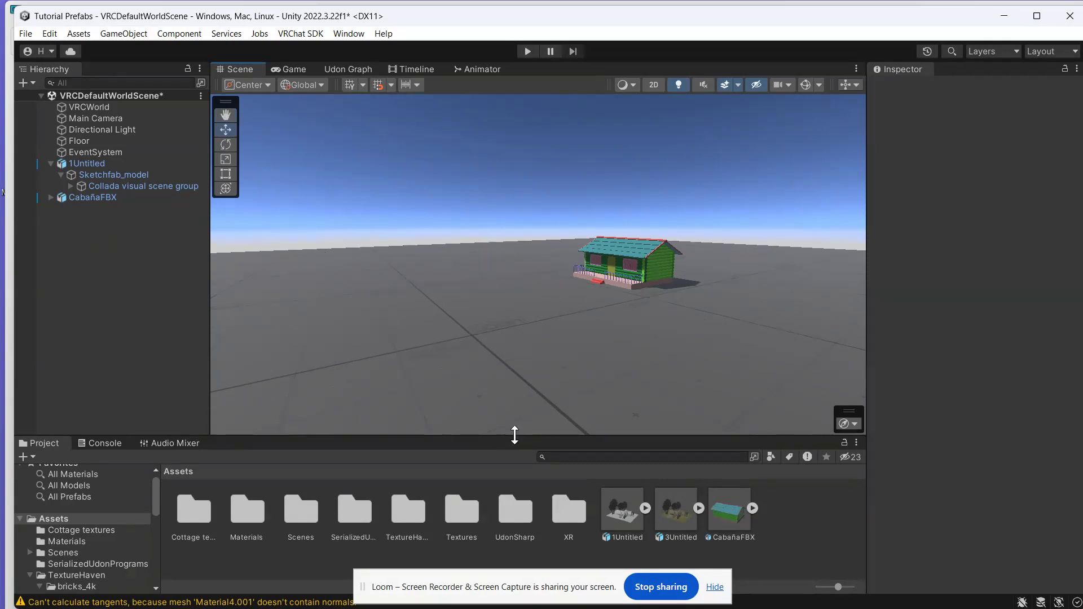
left_click_drag(512, 435, 510, 413)
right_click_drag(440, 316, 848, 245)
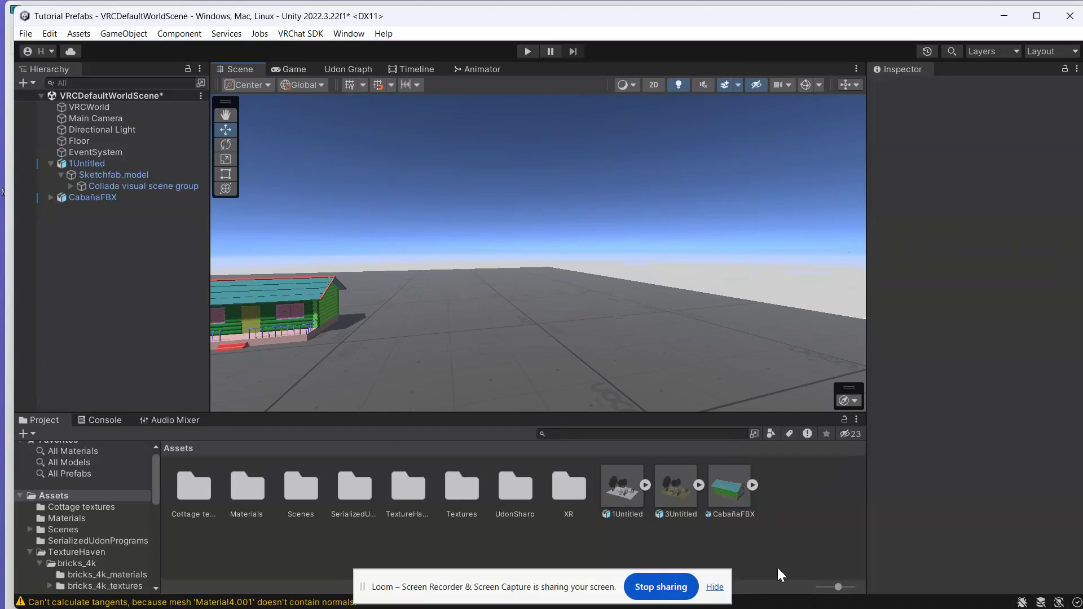
left_click(714, 587)
Switch to Sketchfab in the browser and look through the downloadable cottage models for a suitable one.
mouse_move(626, 607)
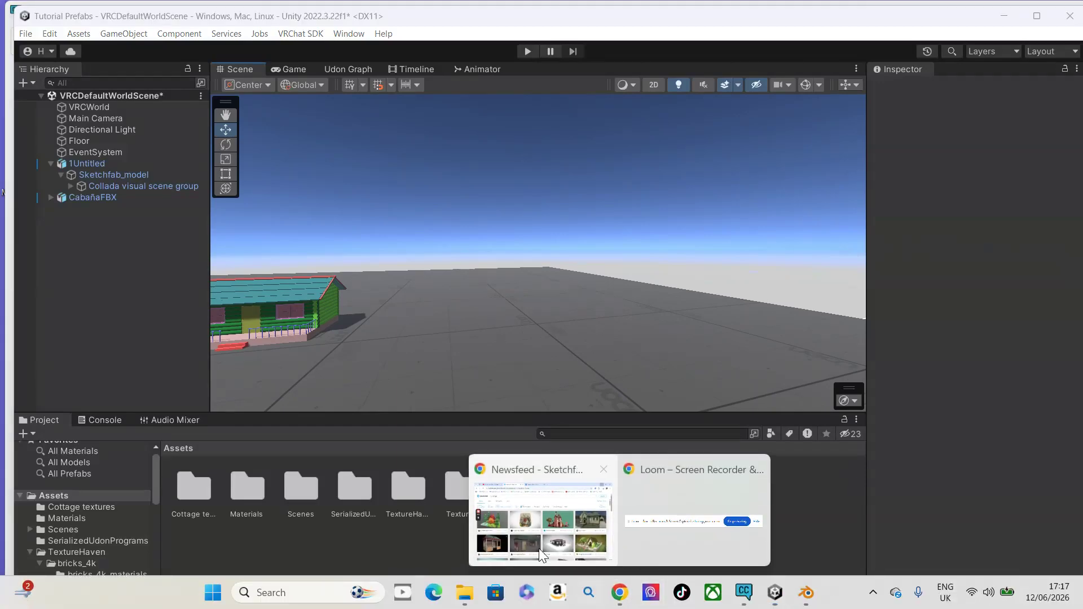
left_click(564, 561)
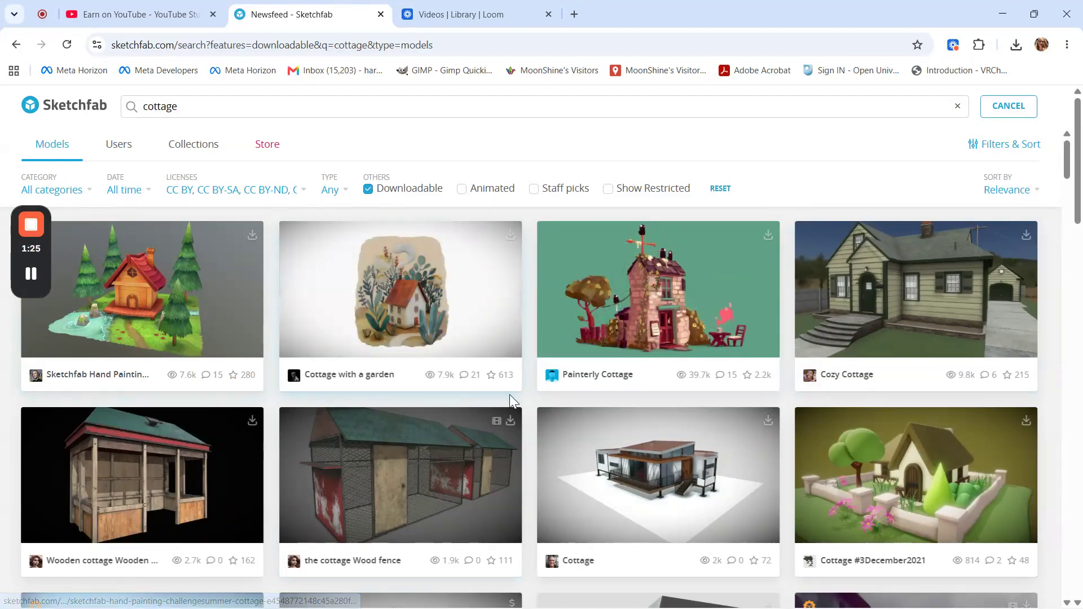
scroll(562, 442, "down", 5)
scroll(255, 258, "up", 5)
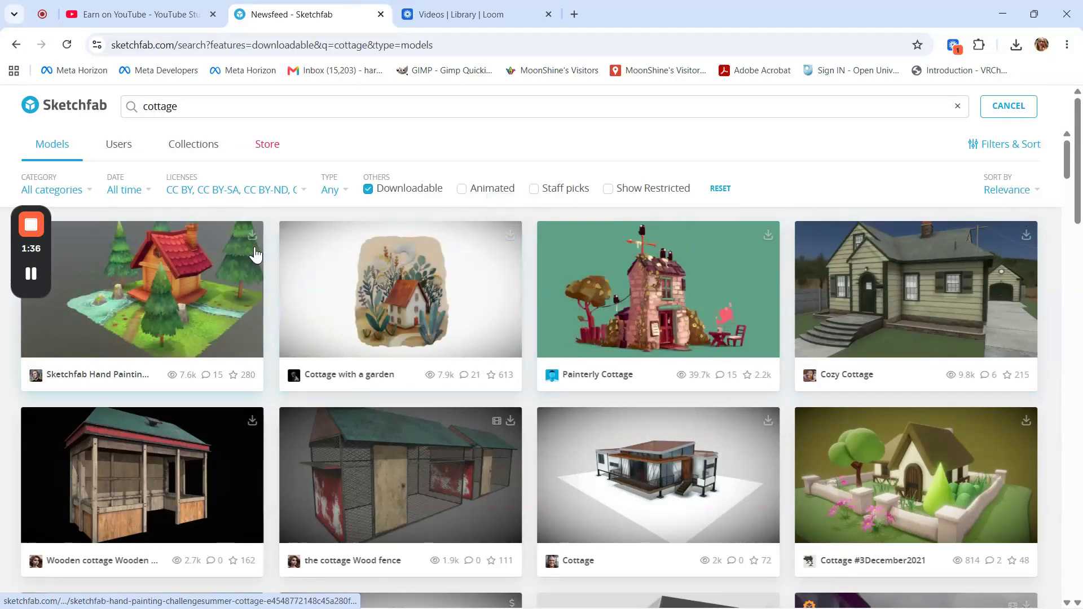
scroll(512, 248, "down", 6)
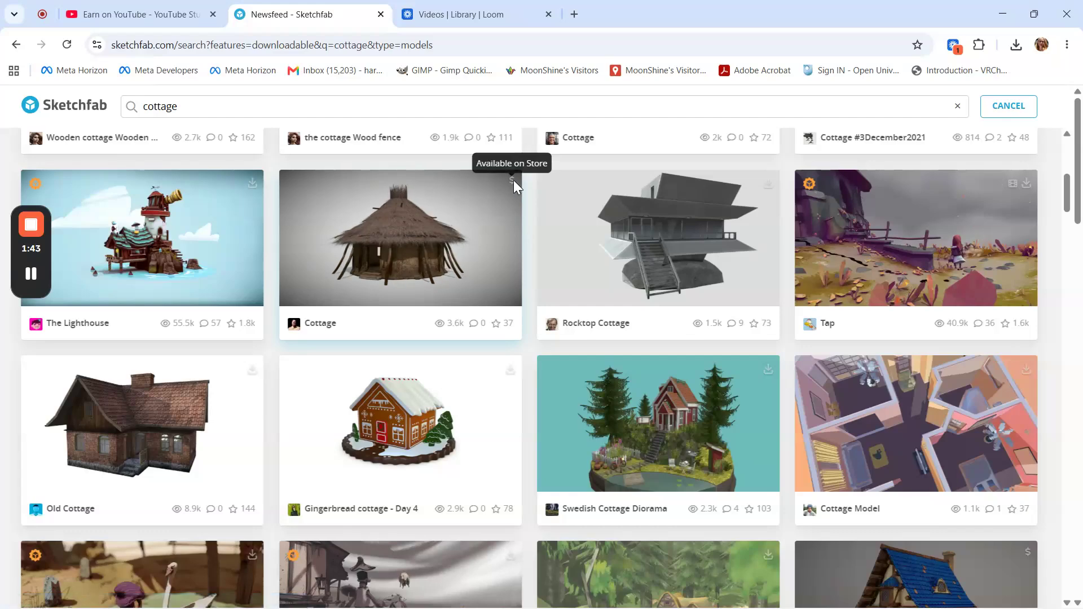
scroll(514, 186, "down", 8)
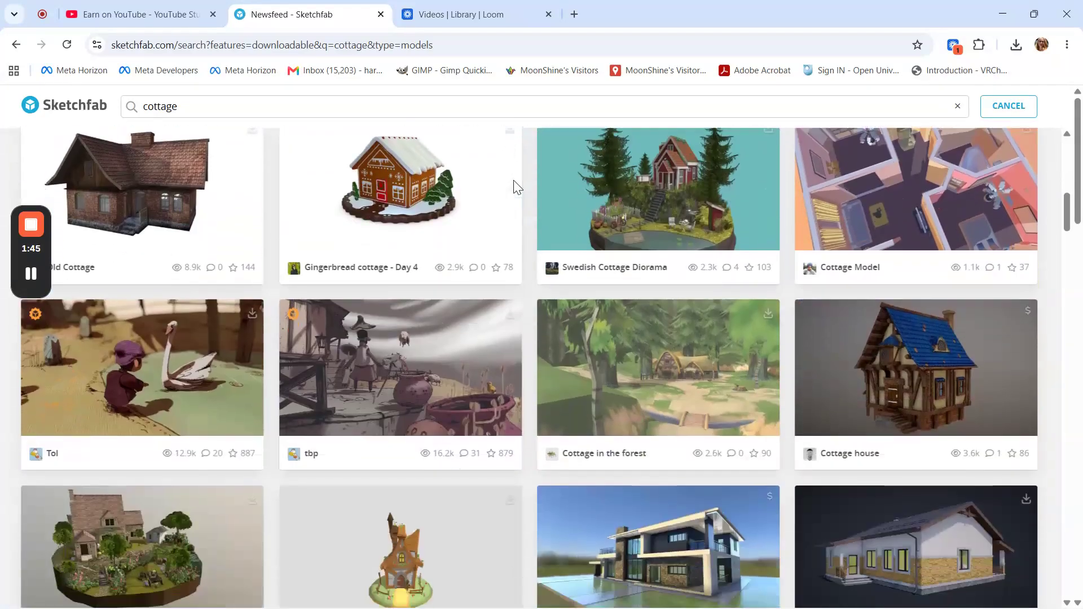
scroll(514, 188, "down", 7)
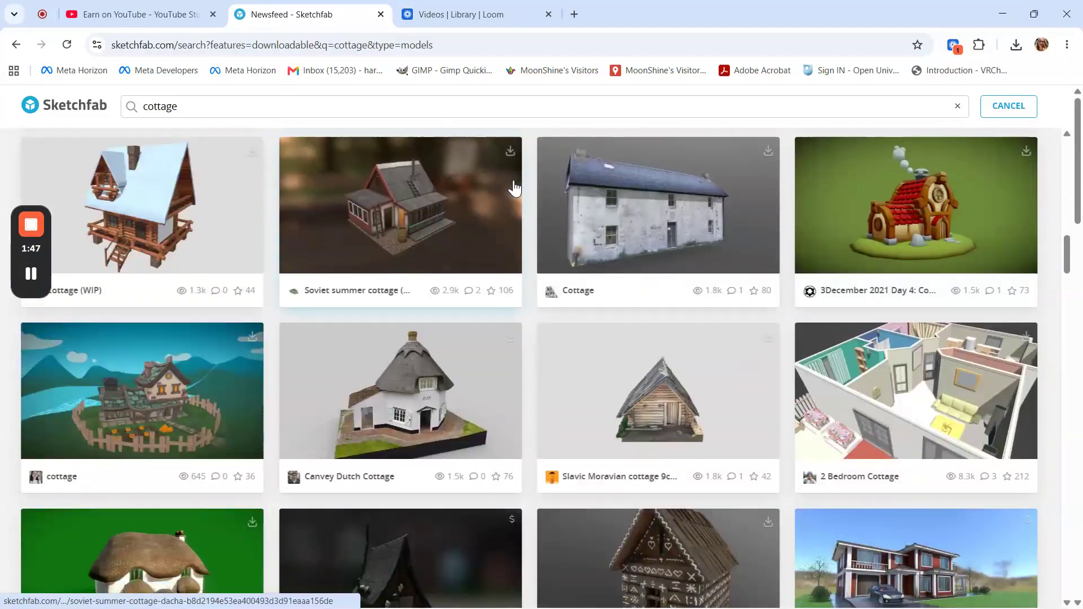
scroll(515, 186, "down", 4)
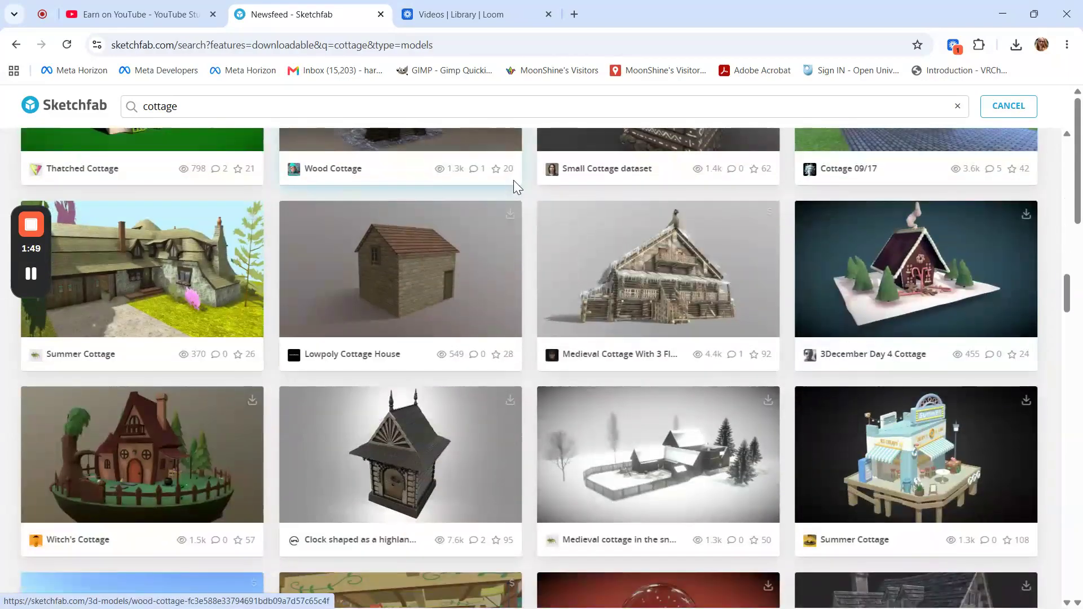
scroll(461, 365, "down", 4)
scroll(461, 367, "down", 13)
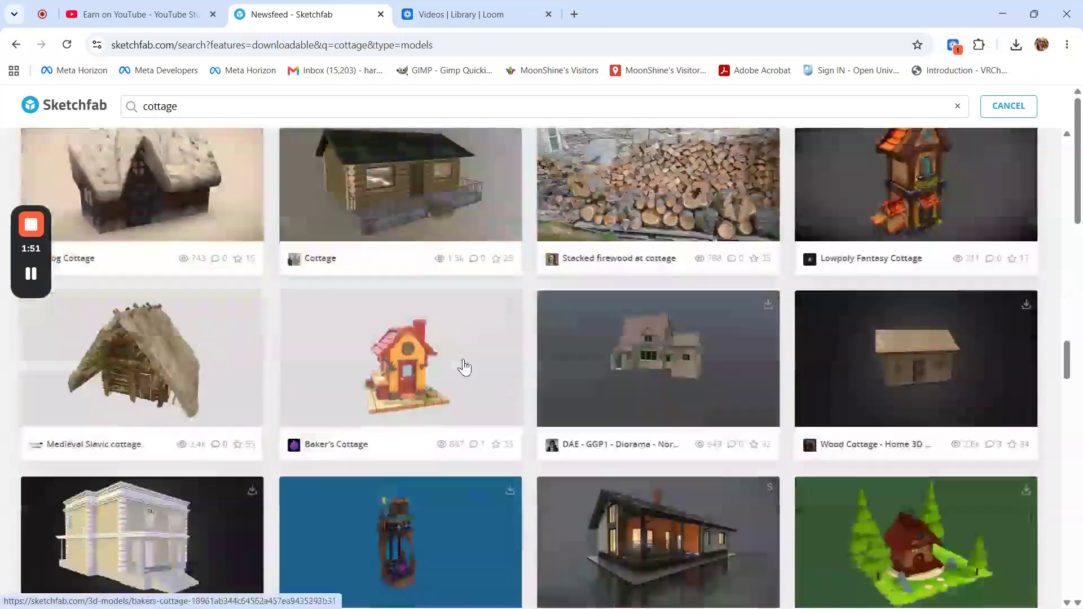
scroll(464, 367, "down", 11)
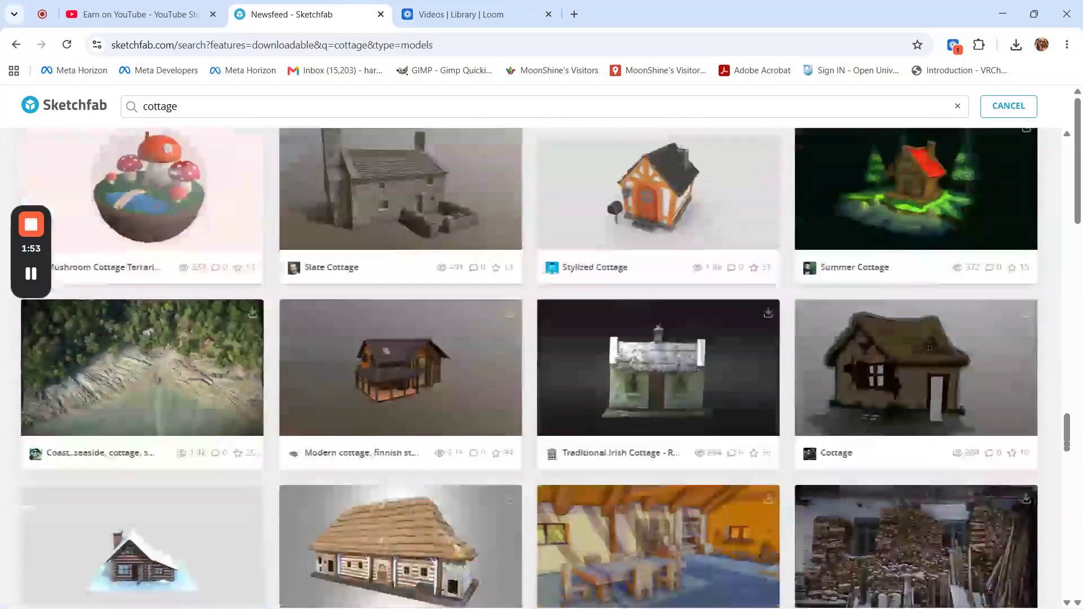
scroll(470, 361, "down", 5)
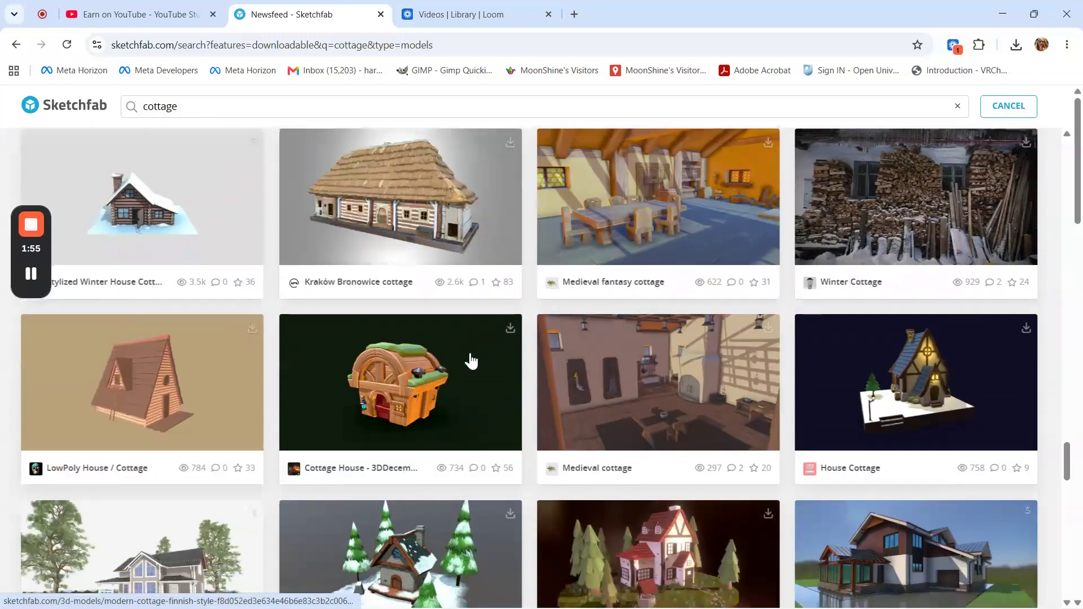
Open the "Cottage House - 3DDecember Day4" model and inspect it from several angles along with its details.
left_click(409, 380)
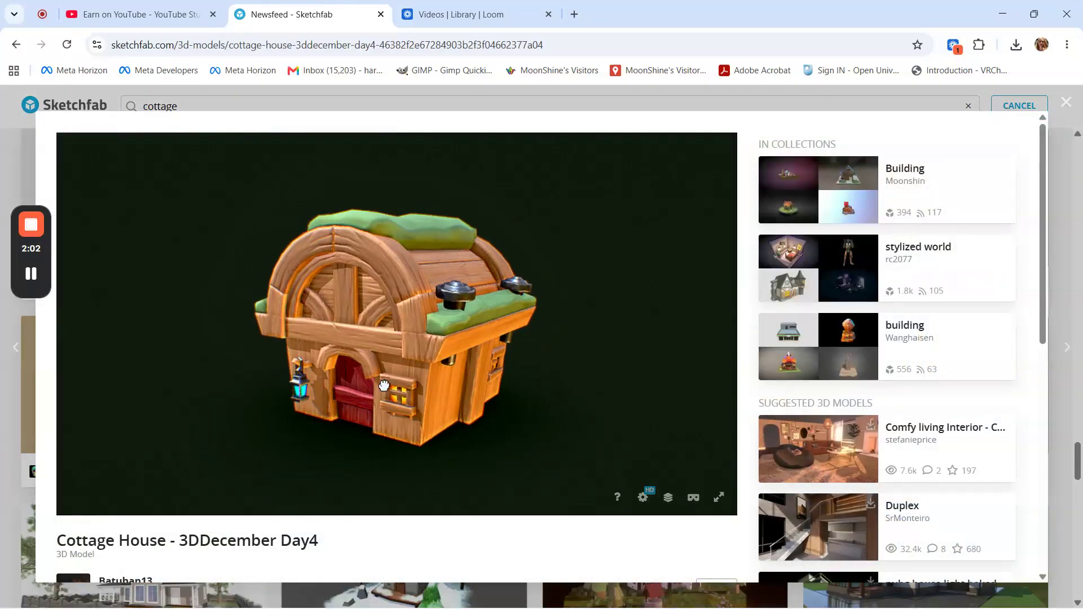
right_click_drag(384, 385, 361, 370)
left_click_drag(435, 357, 235, 327)
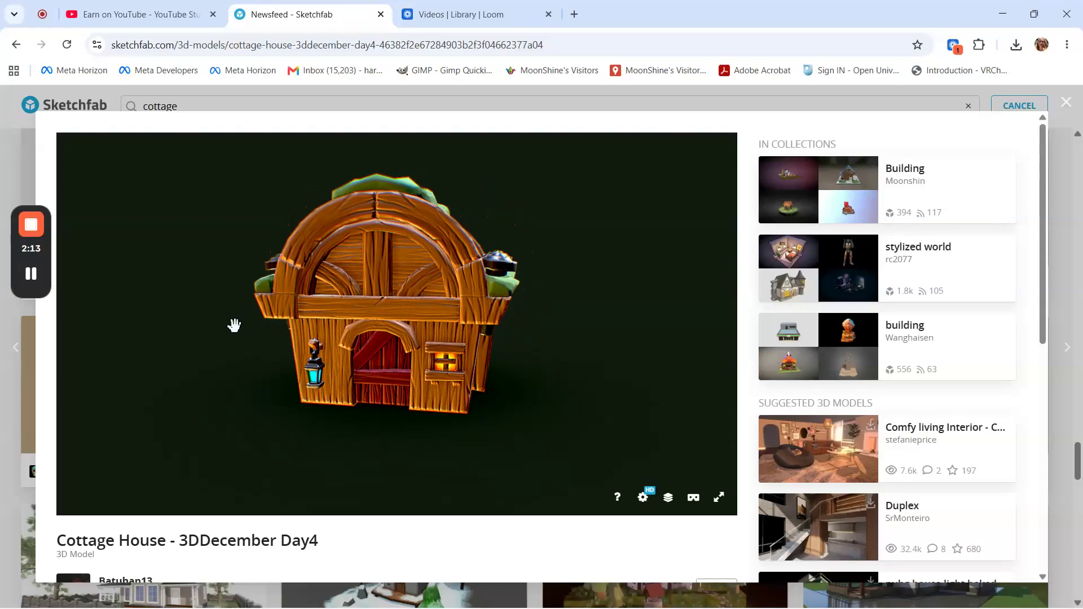
scroll(538, 547, "down", 4)
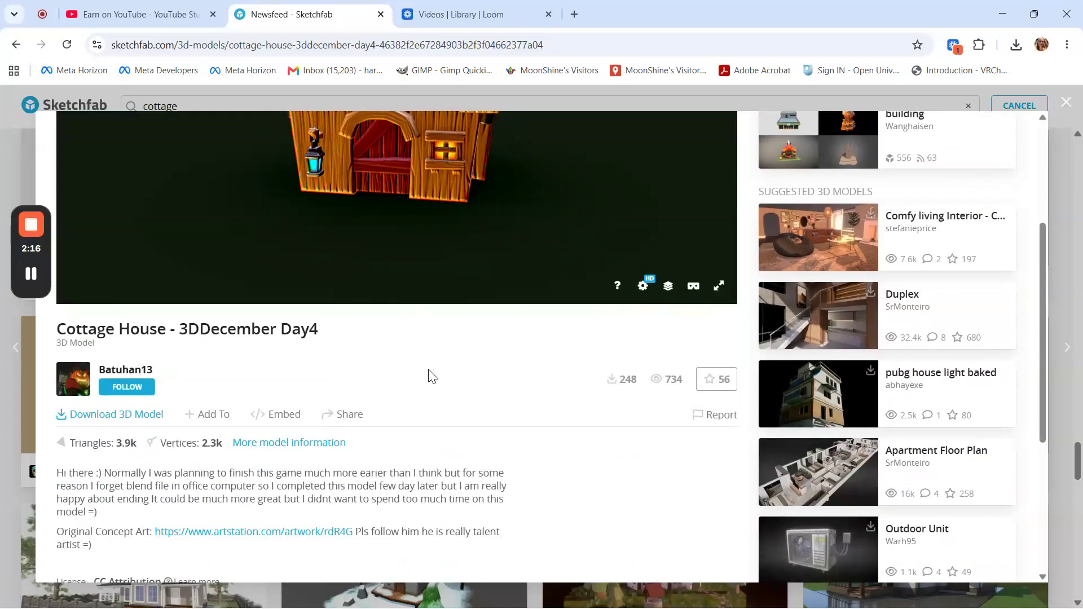
scroll(432, 371, "up", 4)
scroll(426, 367, "down", 4)
scroll(353, 353, "up", 4)
scroll(169, 479, "down", 2)
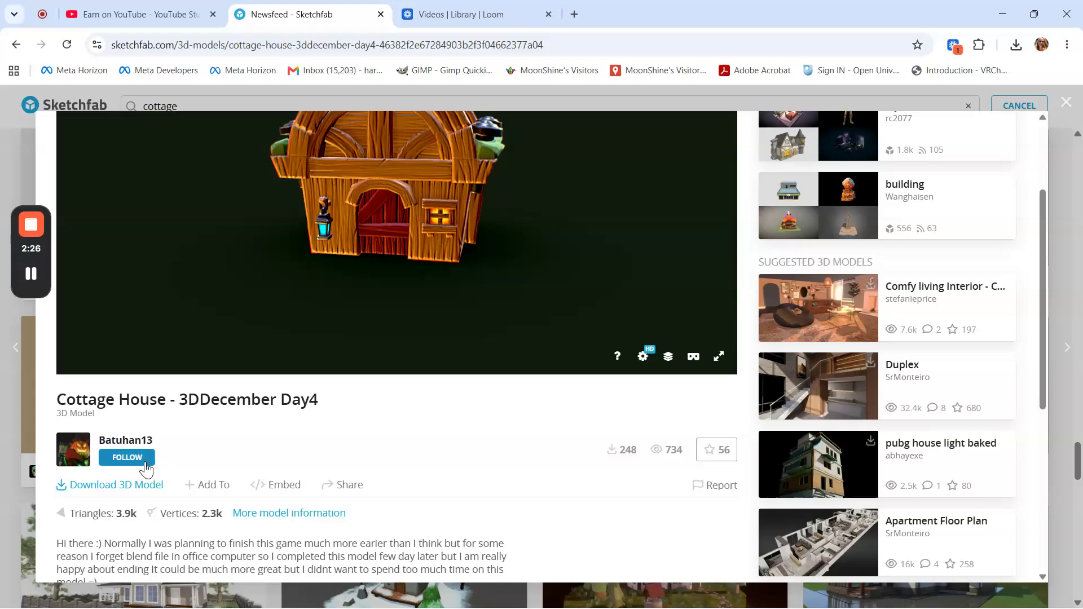
Download the Cottage House - 3DDecember Day4 model in its original FBX format.
left_click(91, 486)
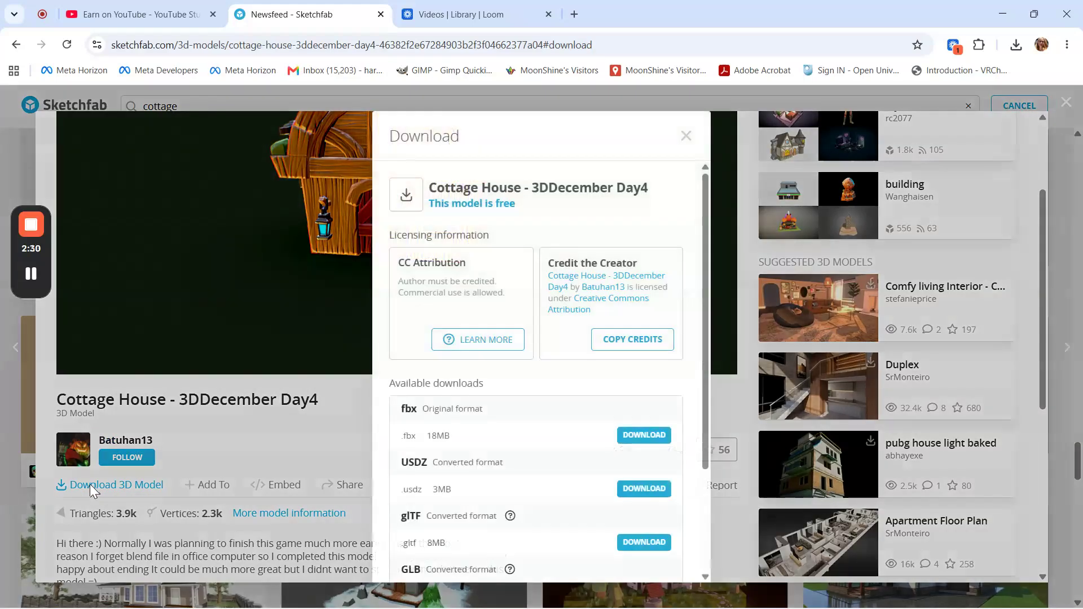
scroll(597, 346, "down", 3)
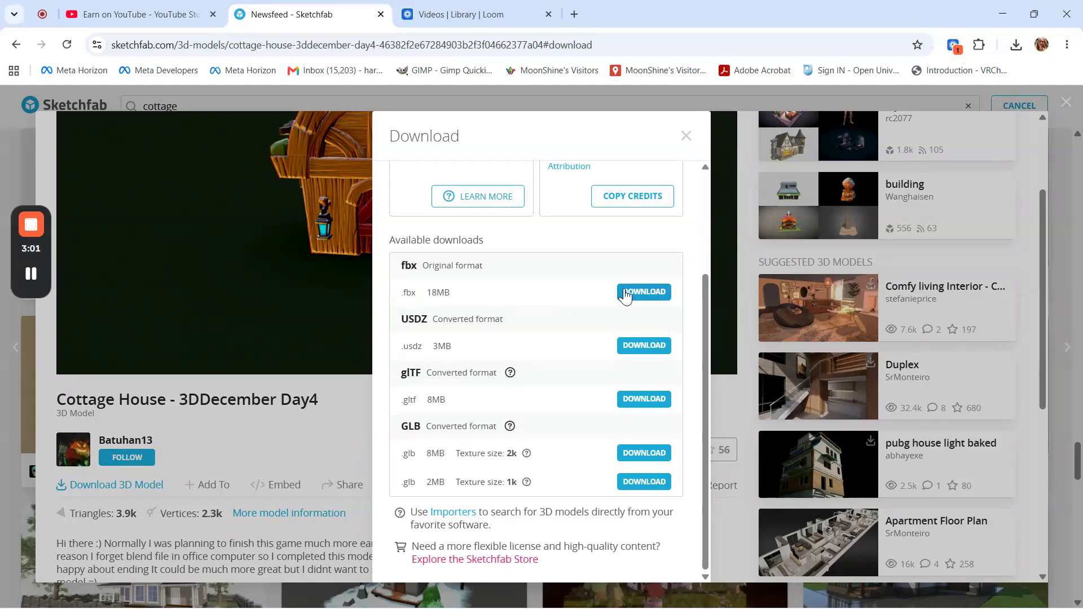
left_click(630, 293)
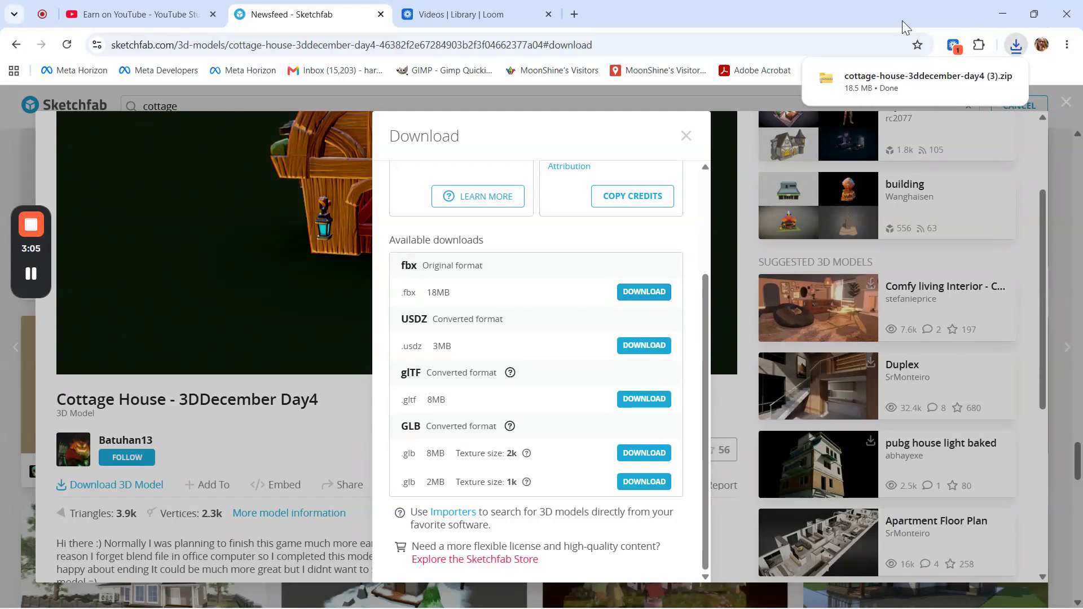
Open the downloaded cottage-house-3ddecember-day4 (3) archive and extract all its files to the suggested Downloads folder.
left_click(891, 82)
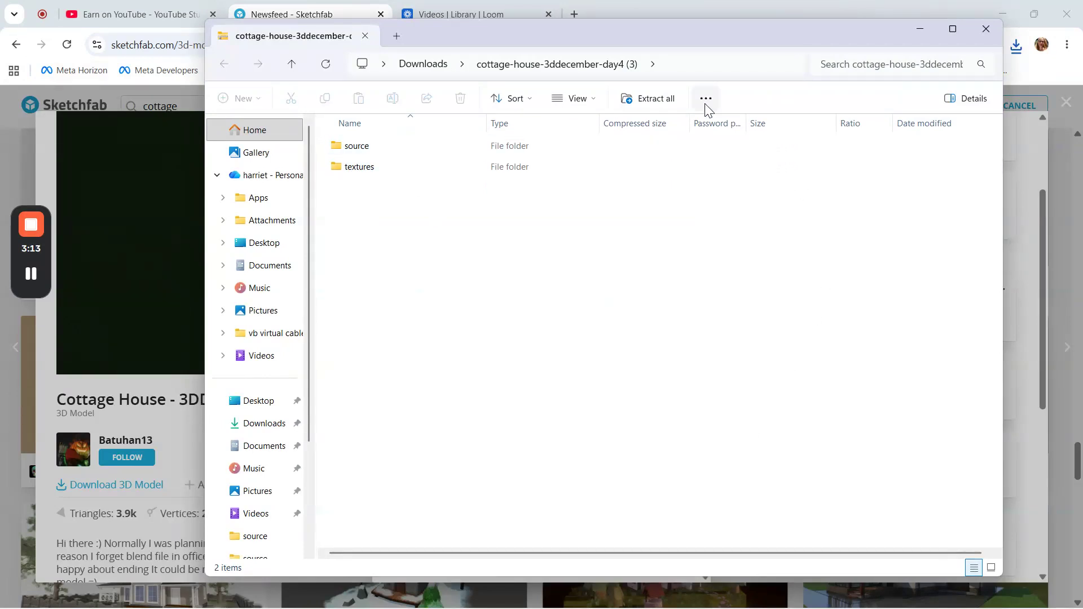
left_click(646, 99)
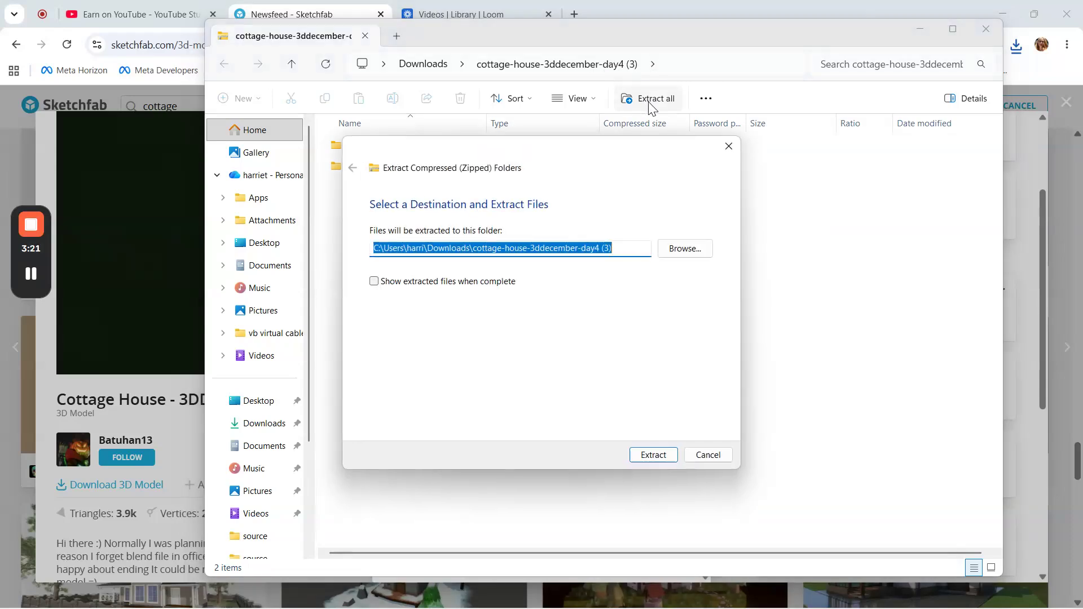
left_click(654, 454)
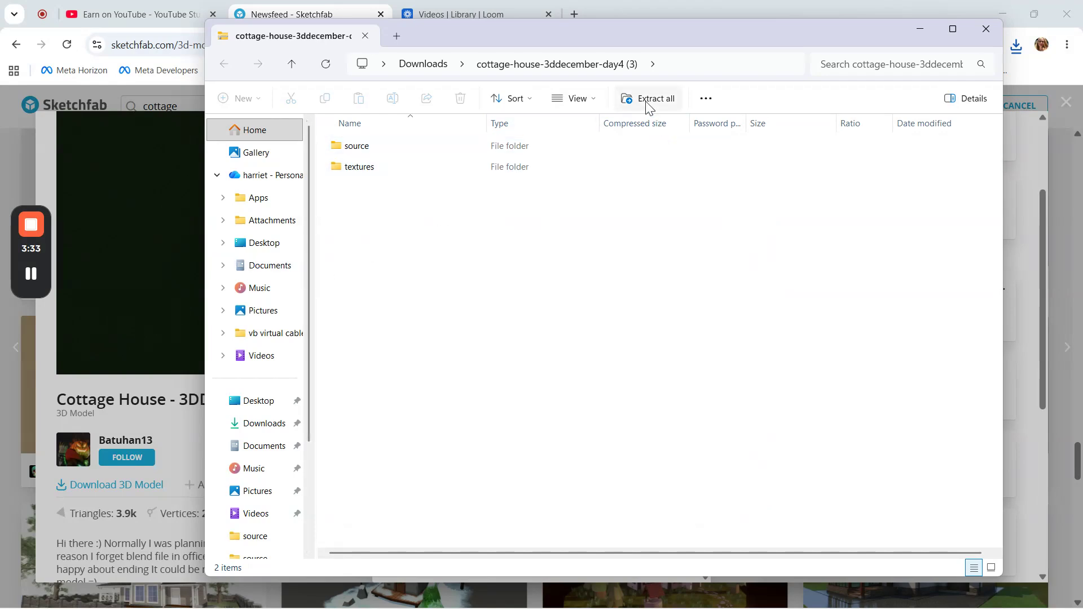
left_click(921, 29)
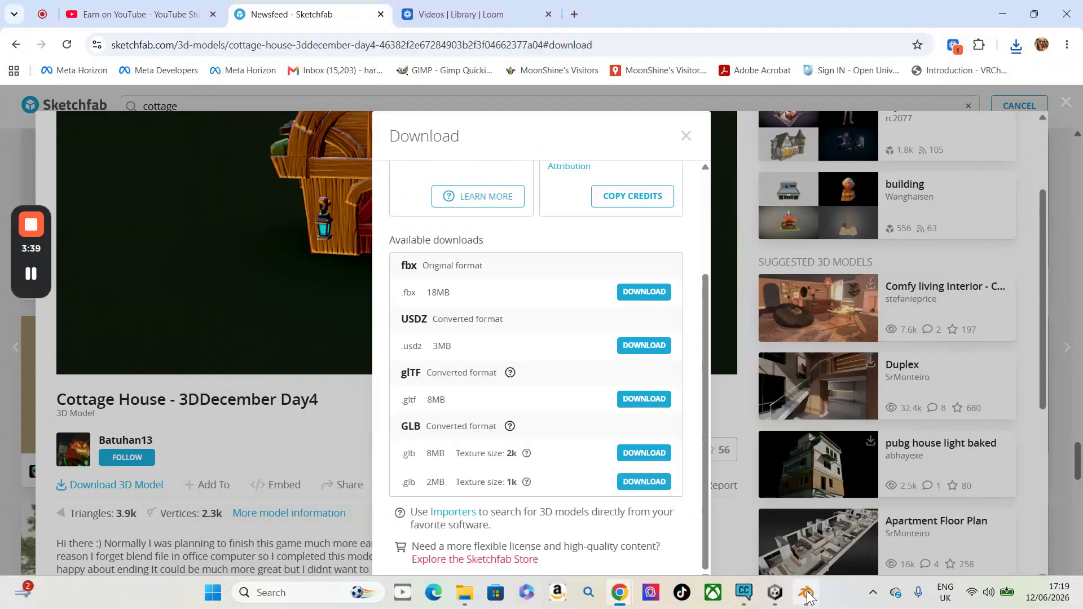
Switch to Unity and enlarge the project's asset browser area.
left_click(775, 592)
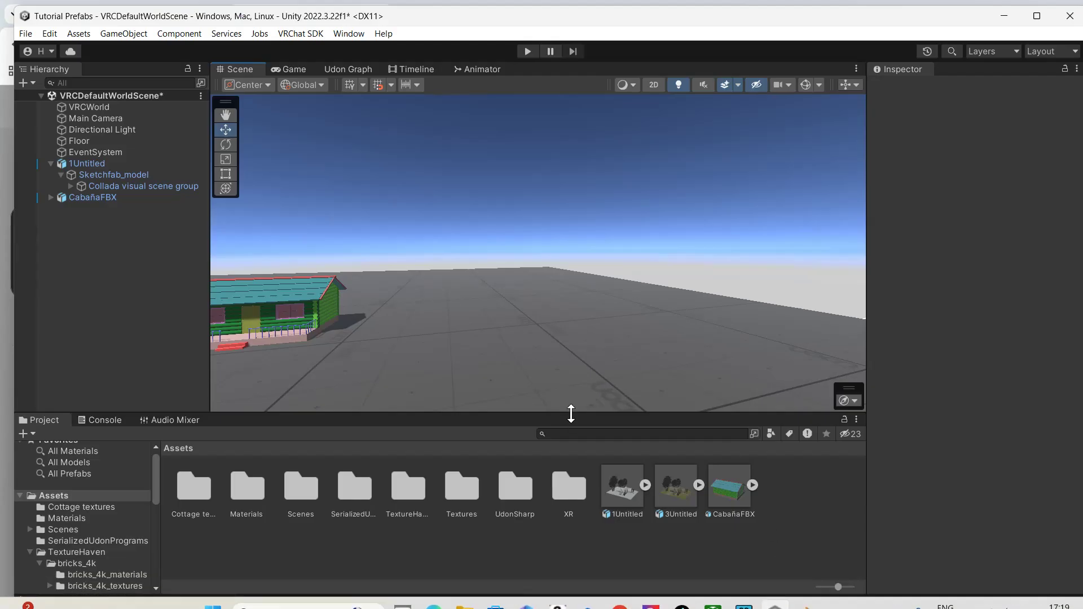
left_click_drag(570, 413, 589, 183)
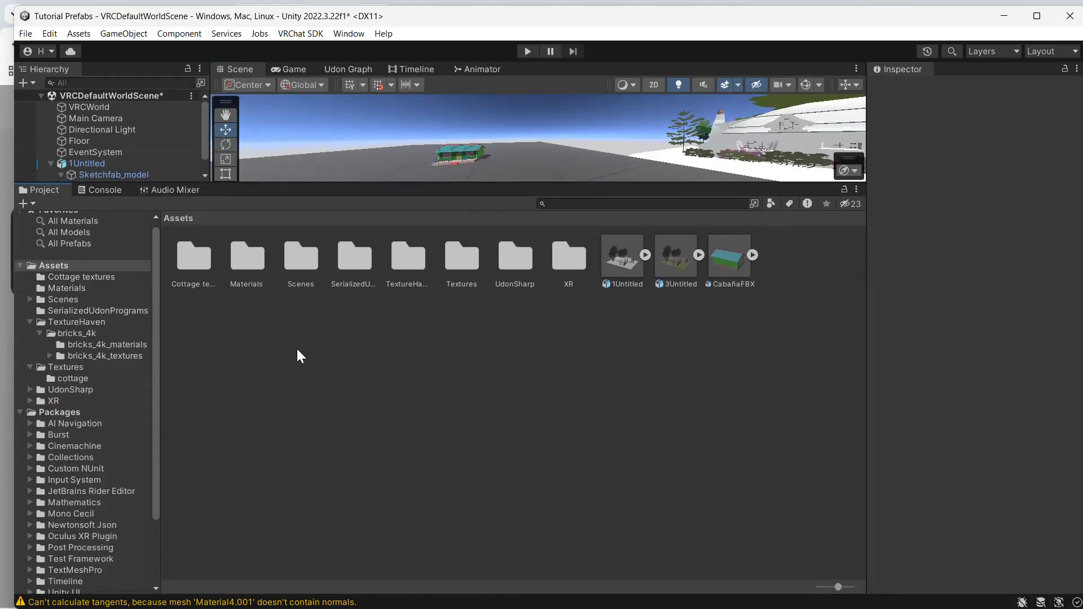
Import CottageSketchfab.fbx into the Assets folder from the source folder of cottage-house-3ddecember-day4 (2) in Downloads.
right_click(246, 330)
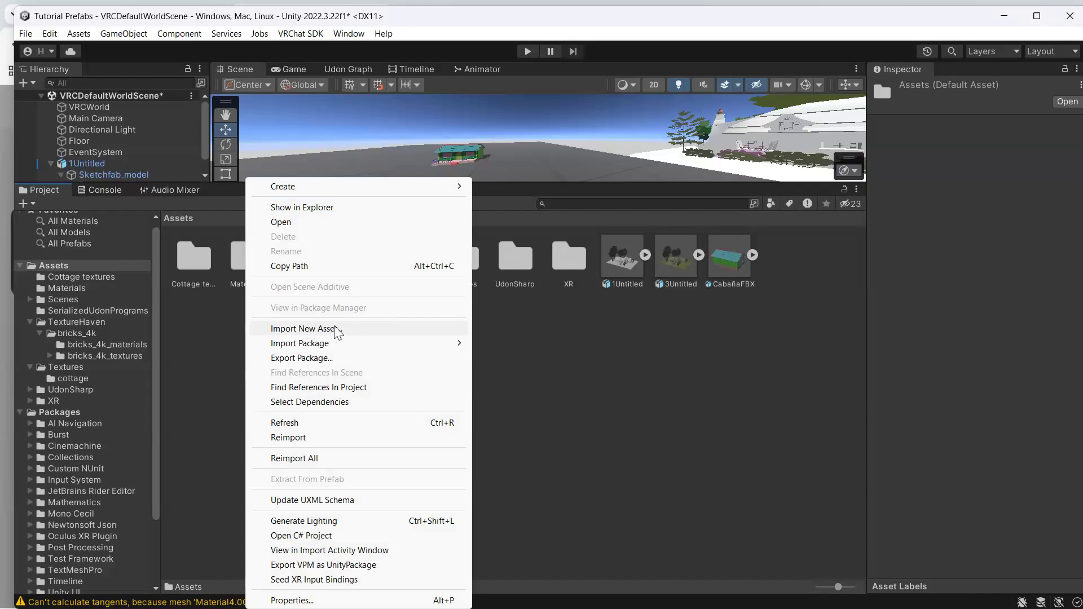
mouse_move(342, 345)
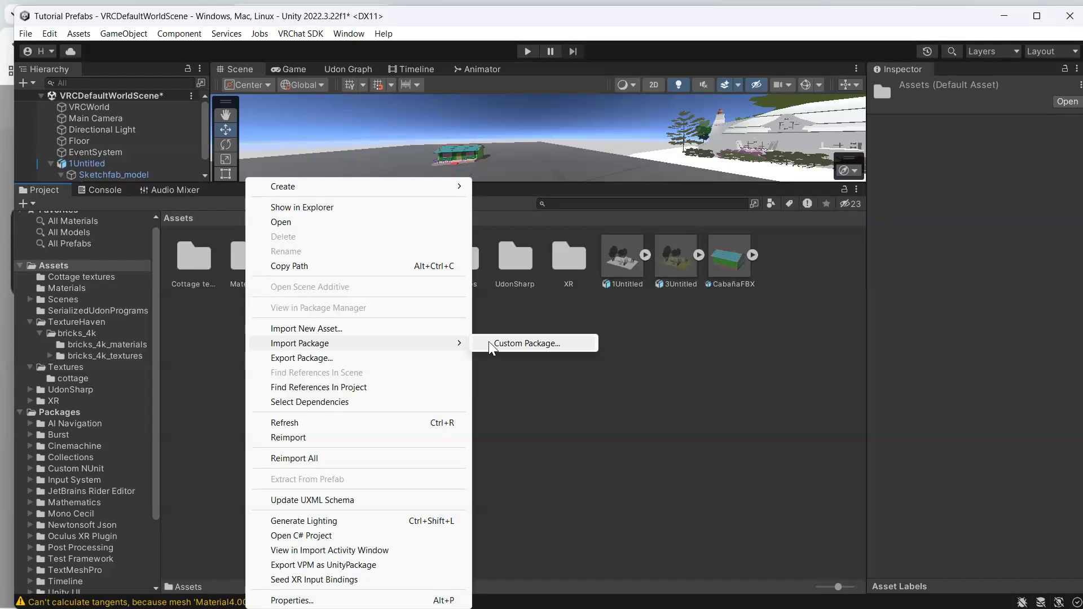
left_click(327, 329)
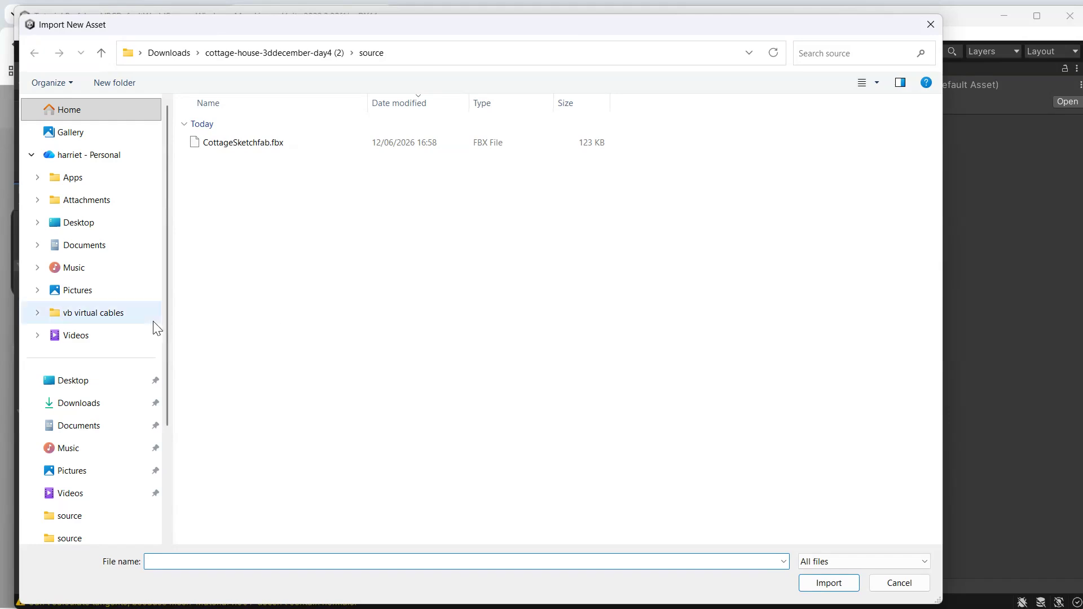
left_click(79, 403)
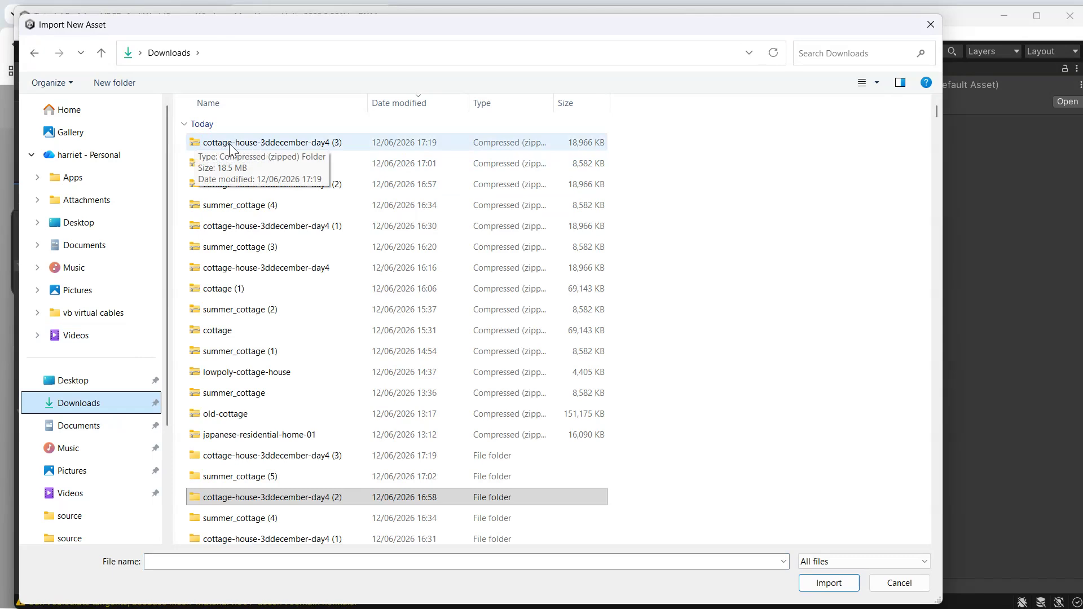
left_click(248, 499)
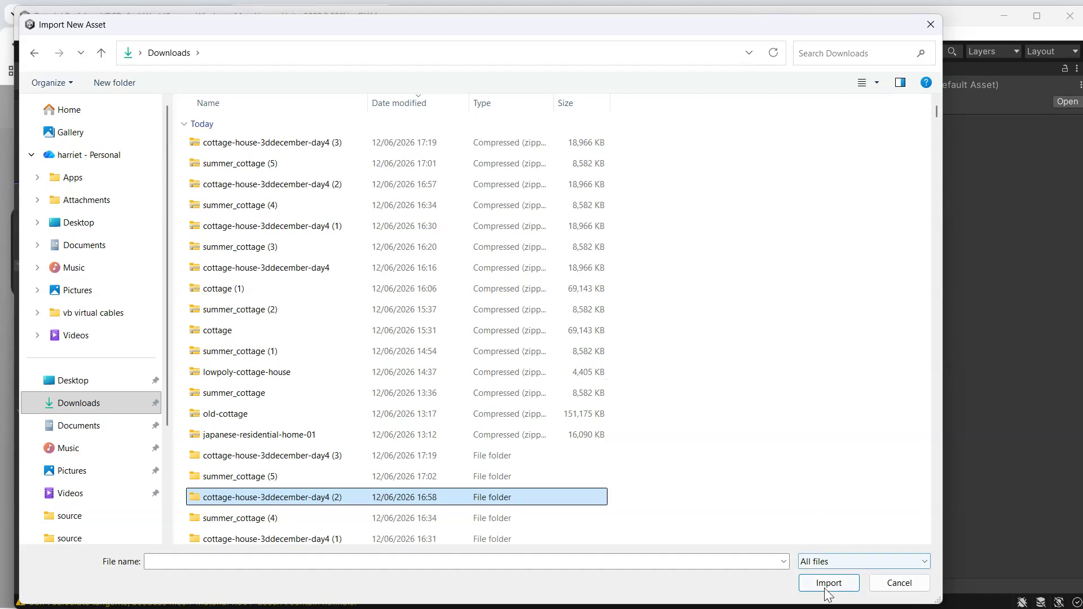
double_click(256, 499)
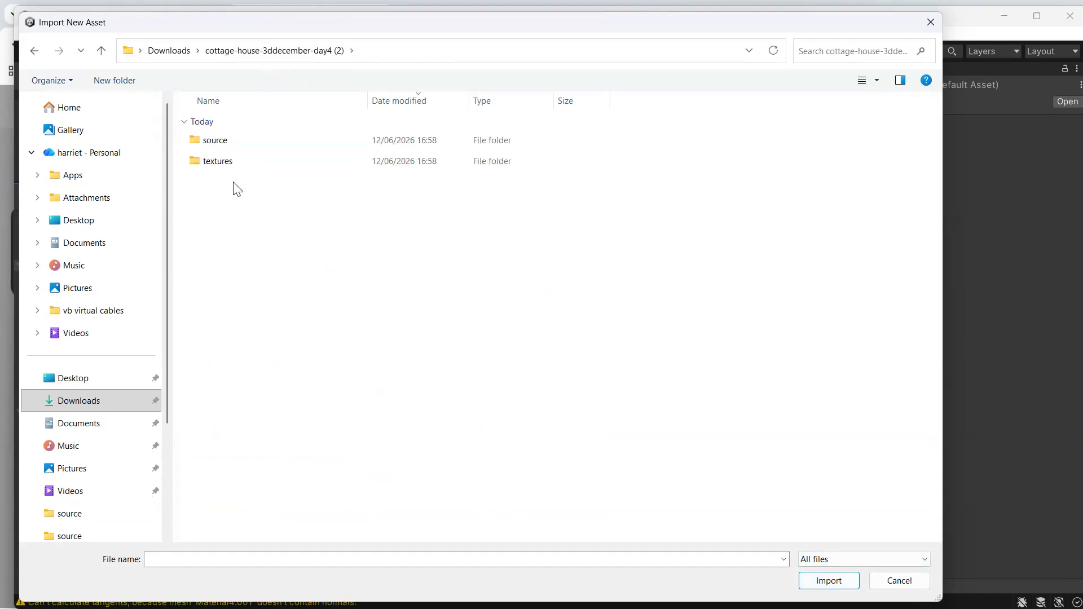
left_click(198, 141)
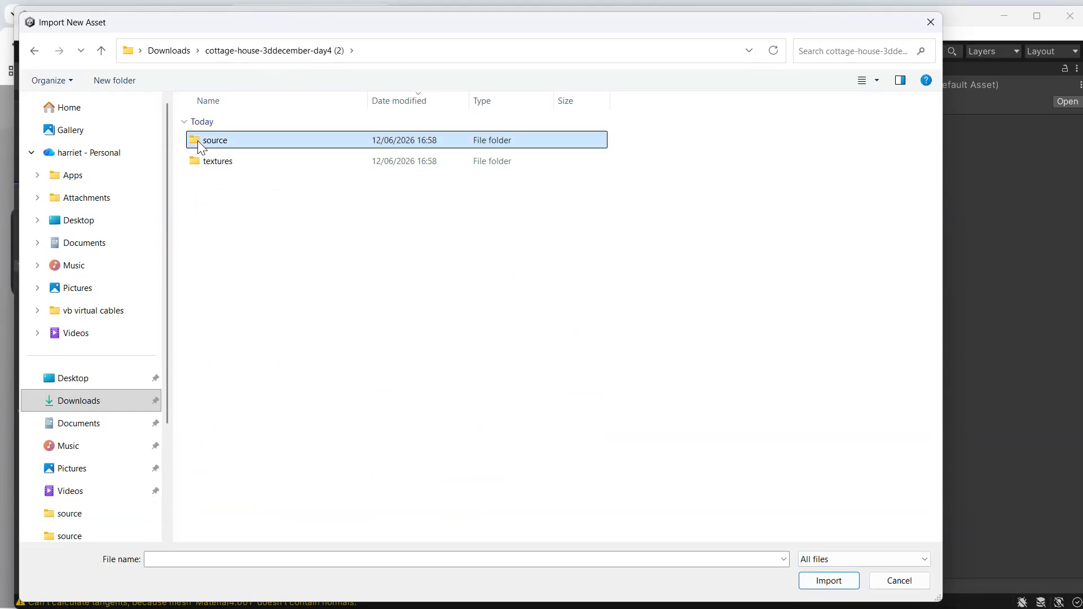
double_click(198, 141)
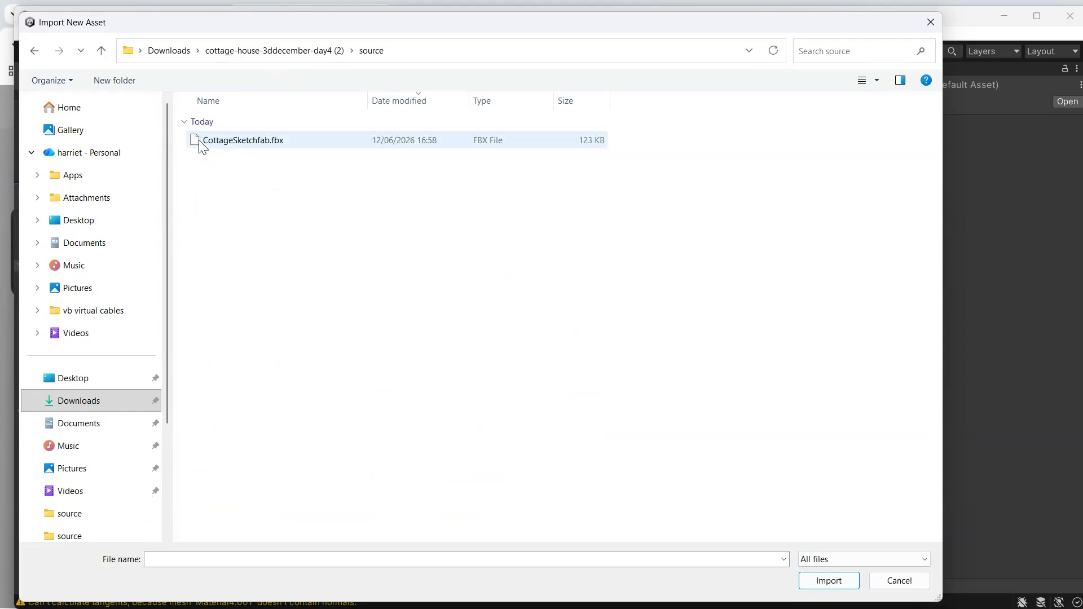
left_click(198, 142)
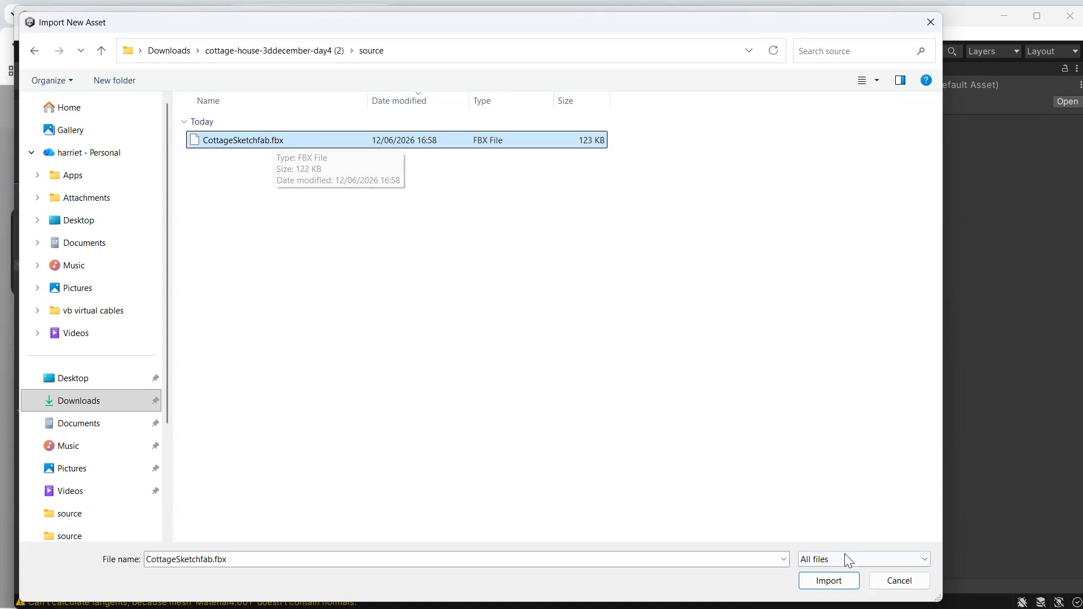
left_click(831, 579)
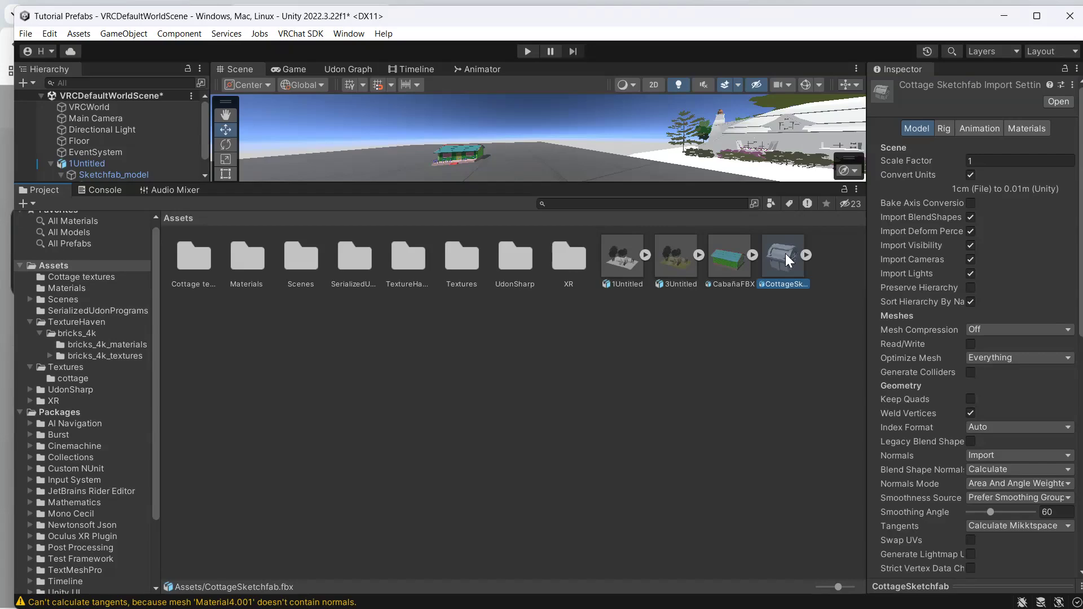
Place the CottageSketchfab model from Assets on the scene floor, near the existing houses.
left_click_drag(660, 183, 658, 362)
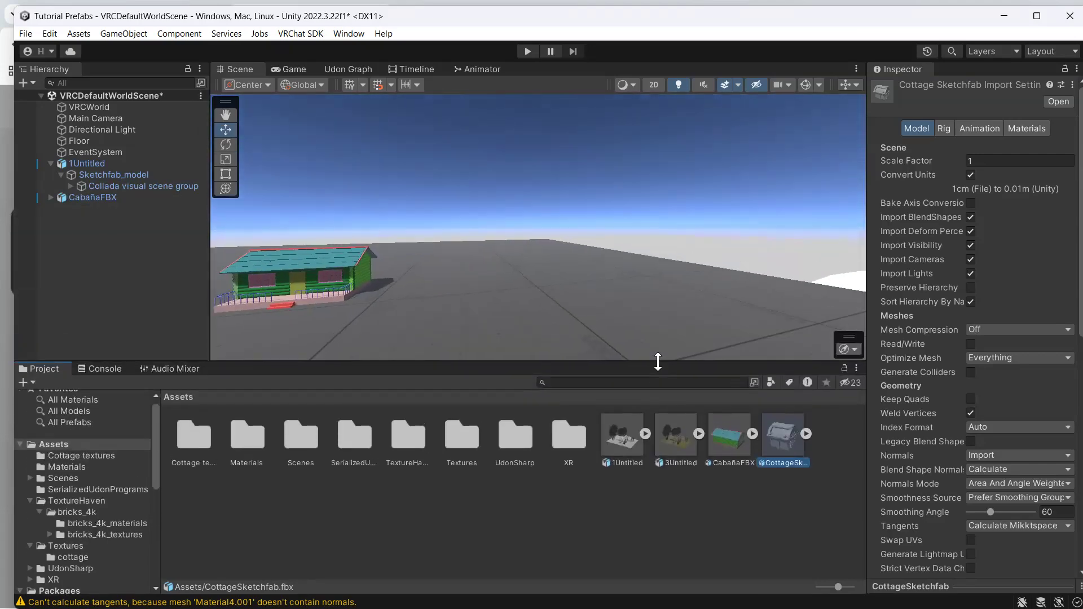
left_click_drag(784, 434, 659, 317)
right_click_drag(486, 300, 642, 325)
key("w")
key("d")
key("s")
key("w")
key("s")
key("w")
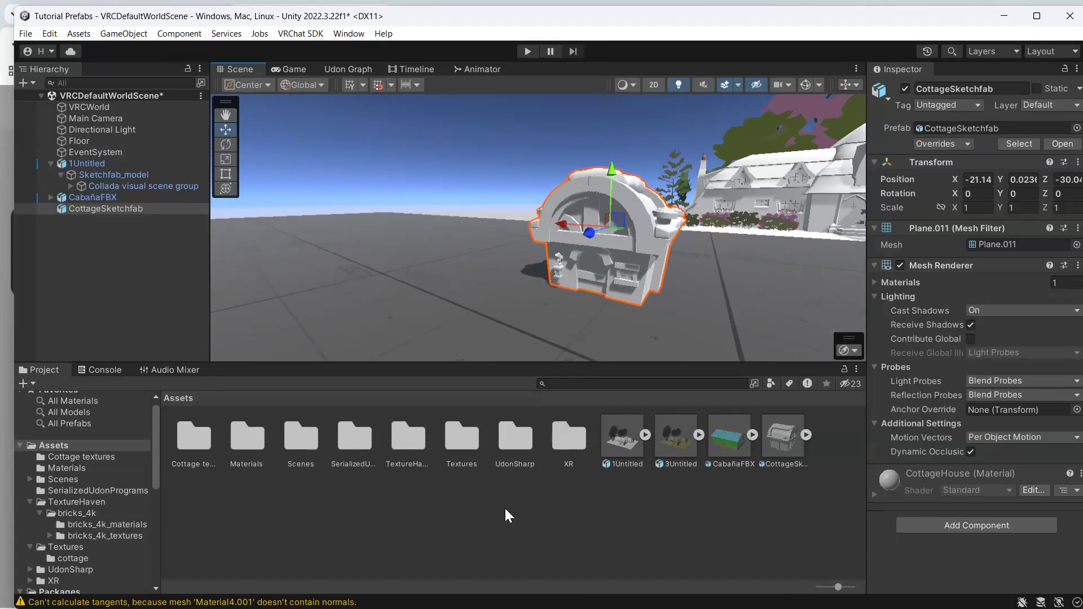
Import all files from the textures folder of cottage-house-3ddecember-day4 (2) in Downloads into the Assets folder.
left_click_drag(532, 363, 541, 214)
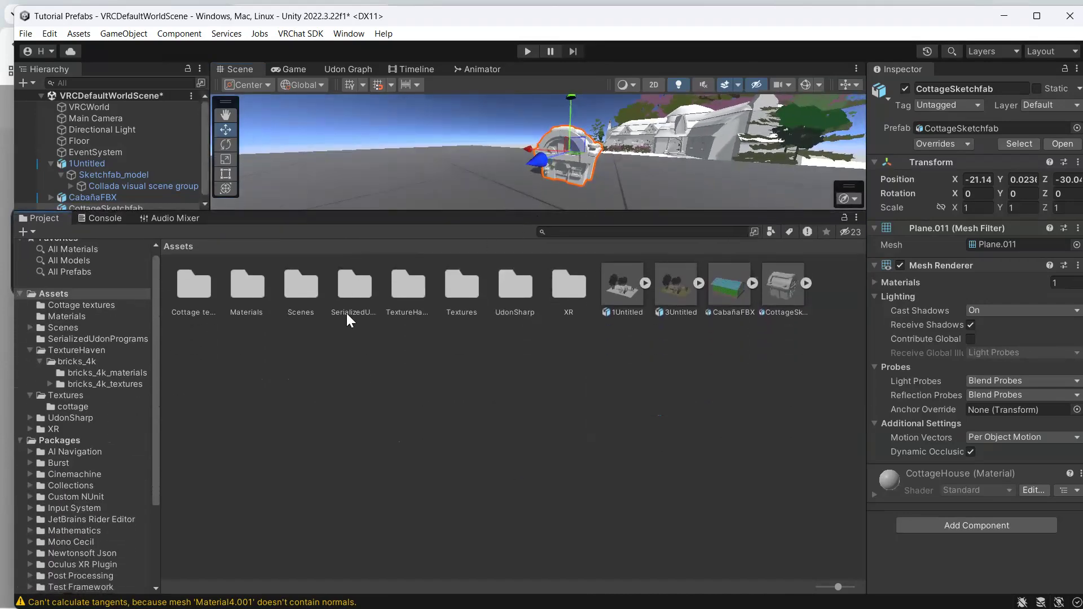
right_click(387, 383)
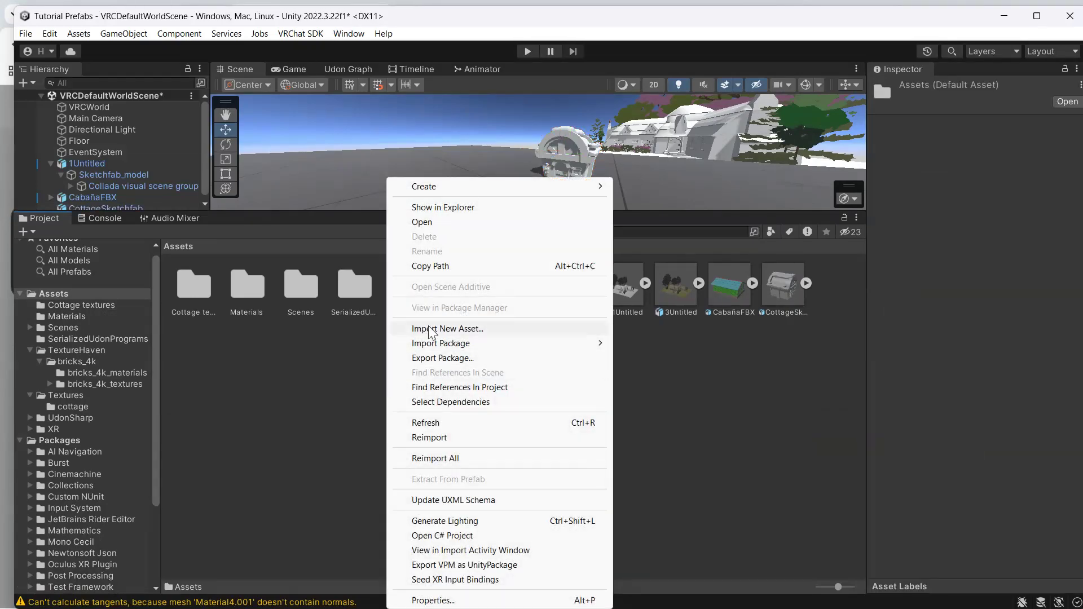
left_click(432, 330)
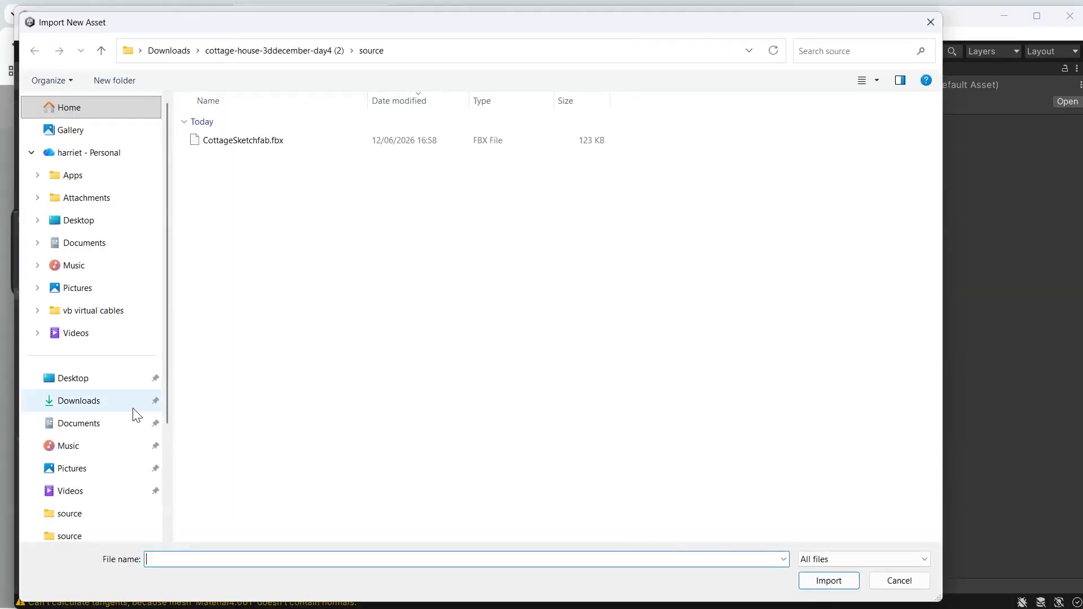
left_click(72, 403)
double_click(213, 496)
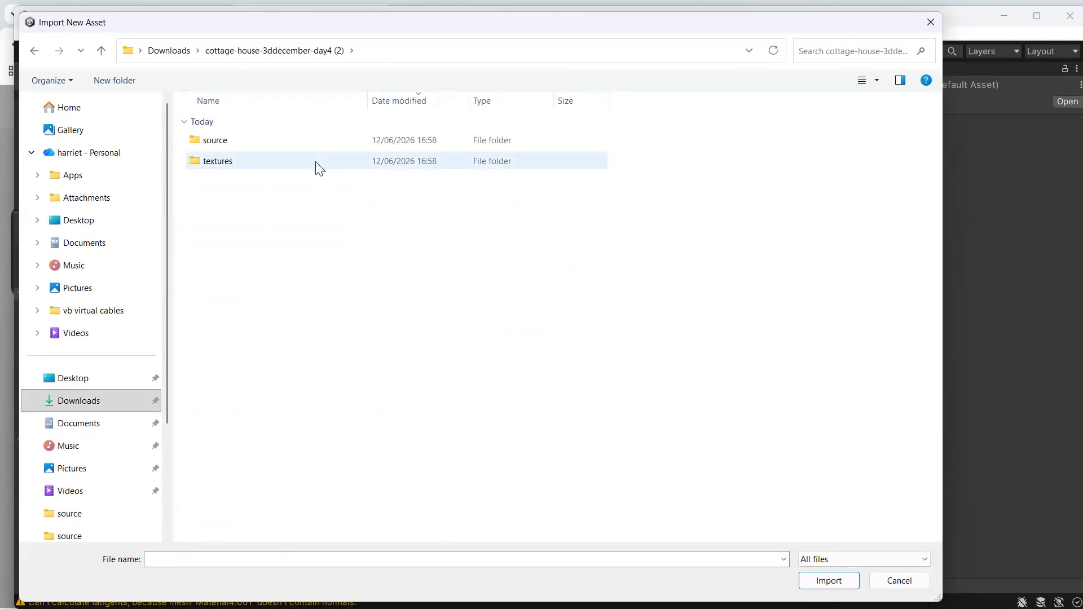
double_click(195, 161)
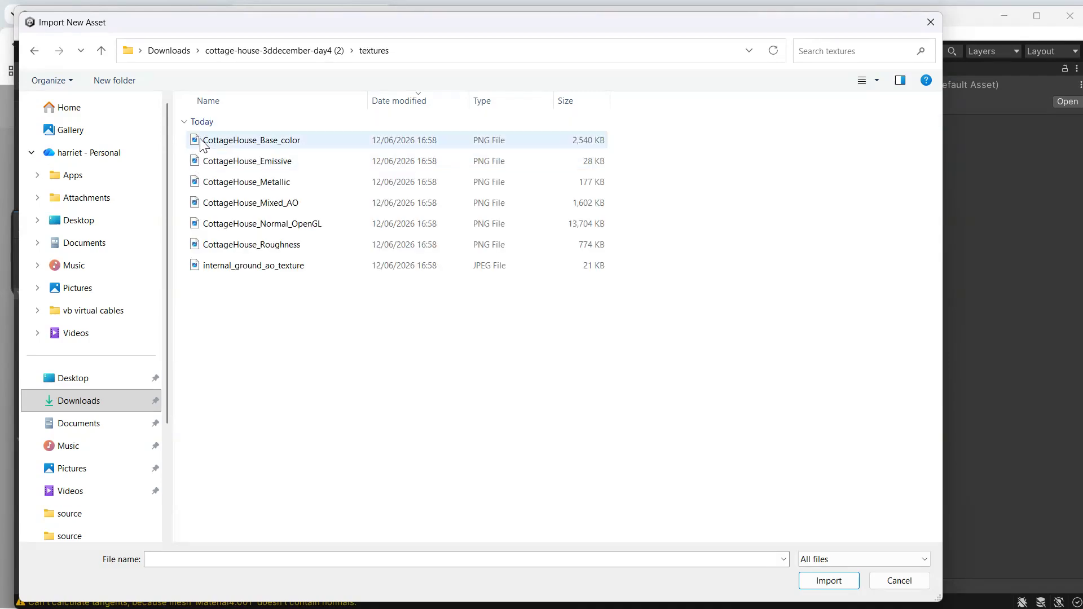
left_click(204, 145)
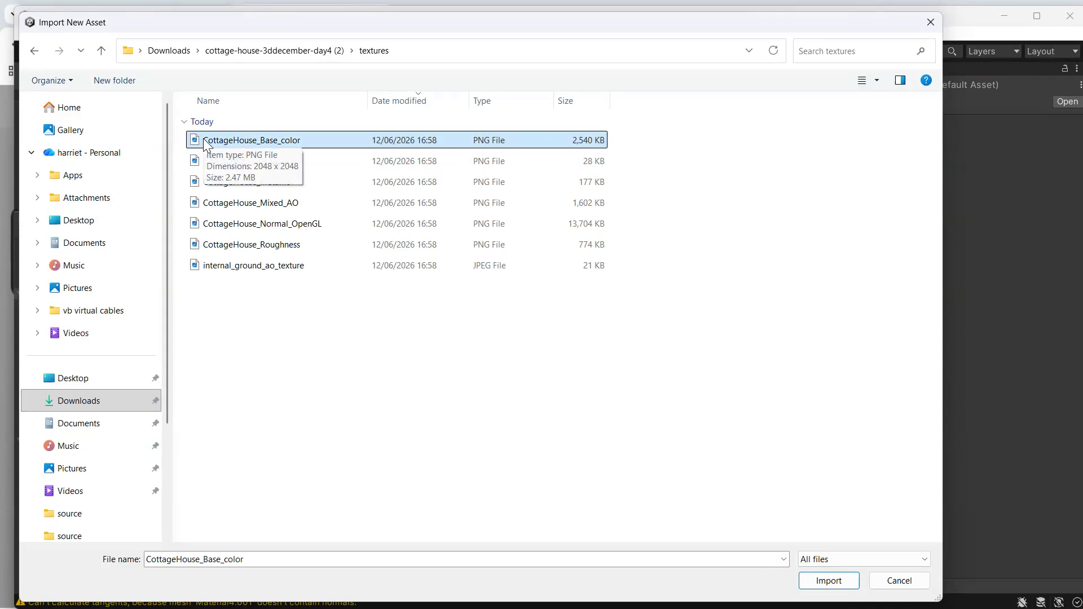
key("ctrl+a")
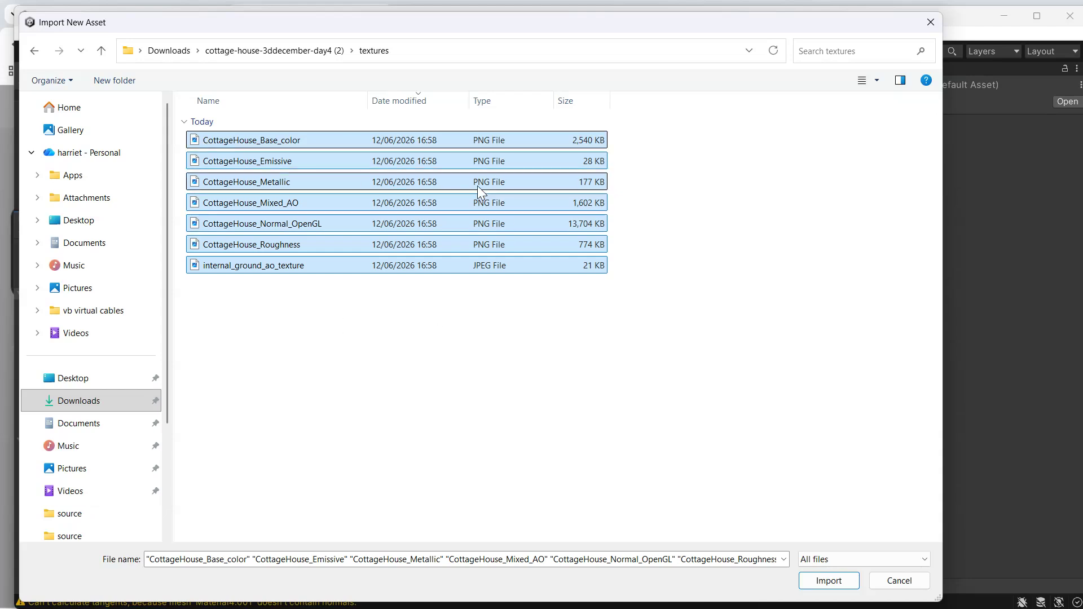
left_click(816, 581)
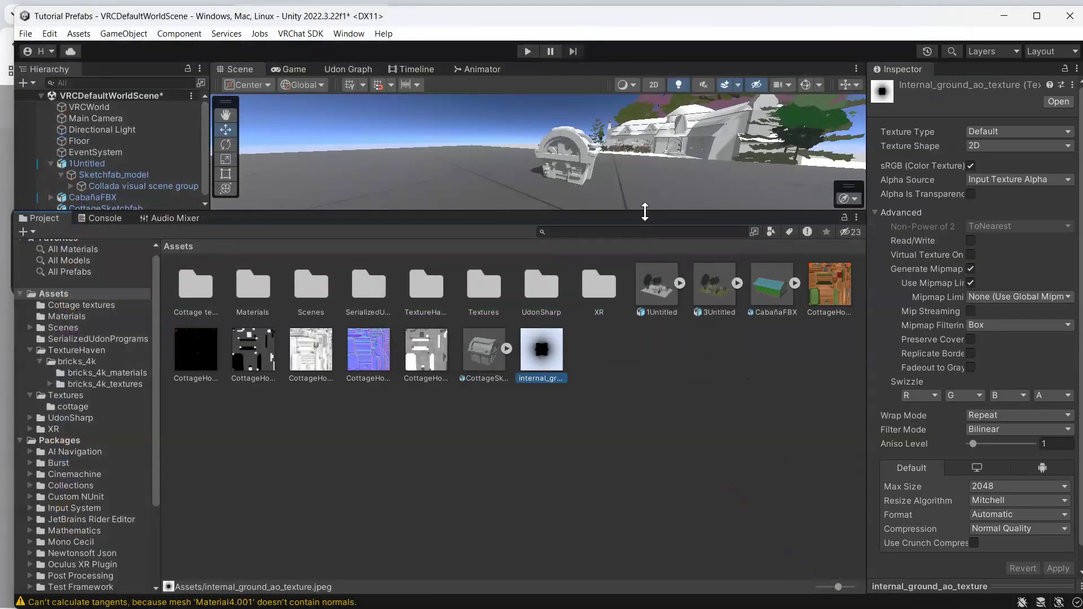
Apply the CottageHouse_Base_color texture to the white CottageSketchfab model in the scene.
left_click_drag(646, 213, 655, 424)
left_click_drag(822, 502, 740, 386)
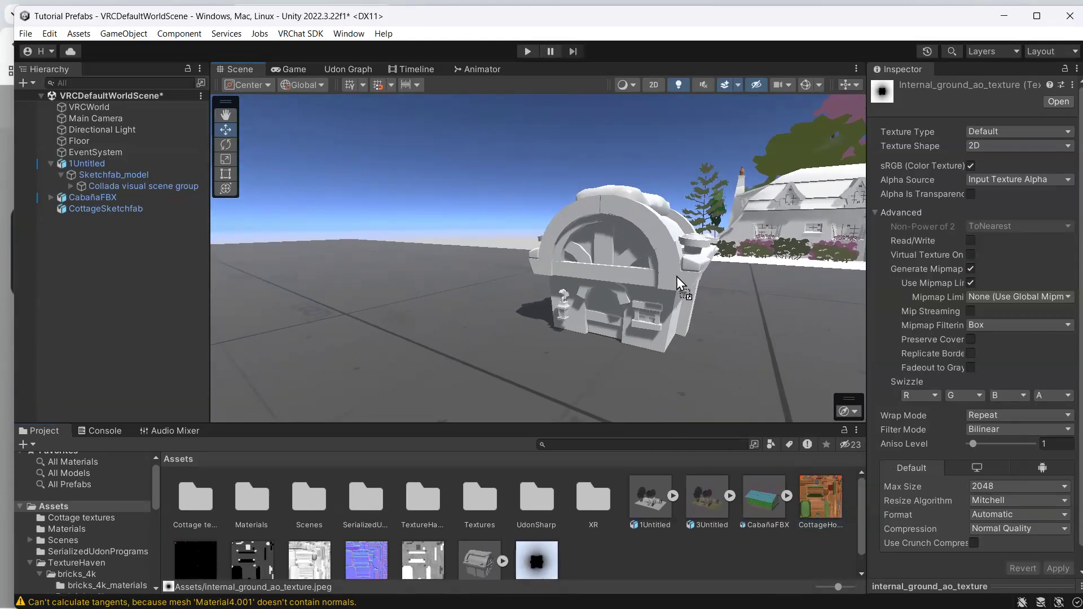
left_click_drag(659, 276, 659, 276)
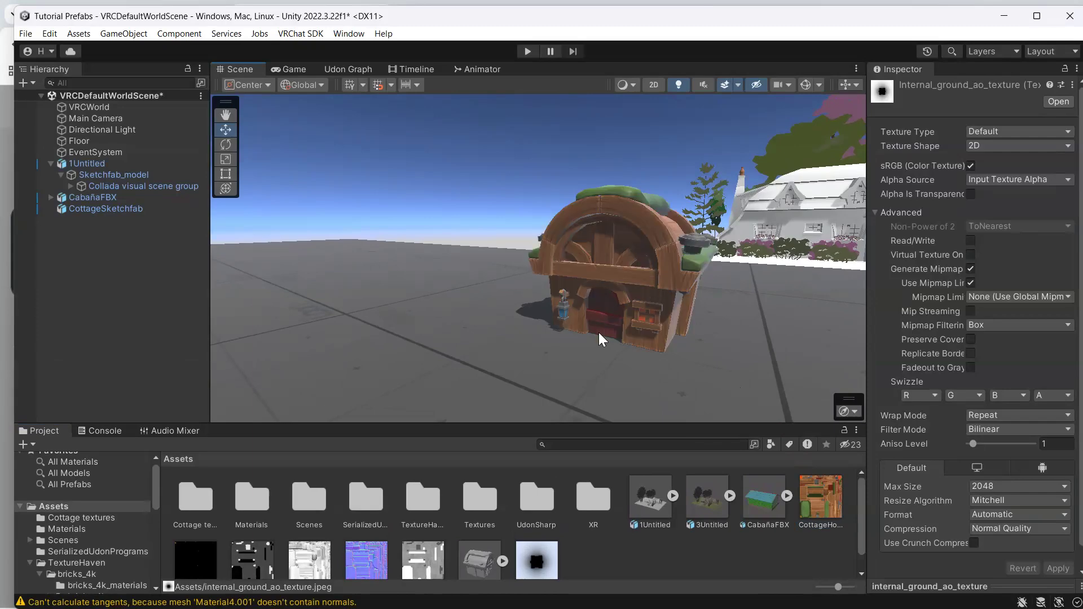
Examine the textured cottage from several sides and distances in the scene.
left_click_drag(597, 329, 622, 312, "alt")
key("w")
right_click_drag(622, 312, 355, 367)
key("s")
key("d")
key("w")
key("s")
key("a")
key("d")
key("w")
key("s")
key("w")
key("d")
Switch to Sketchfab in Chrome and close the Cottage House model to return to the cottage search results.
mouse_move(531, 603)
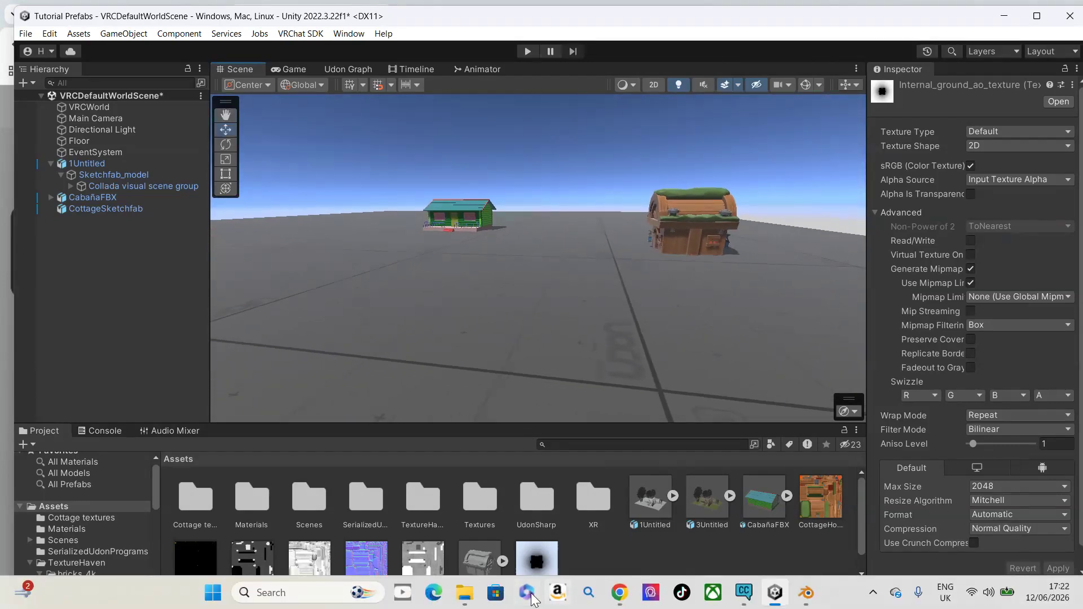
mouse_move(620, 594)
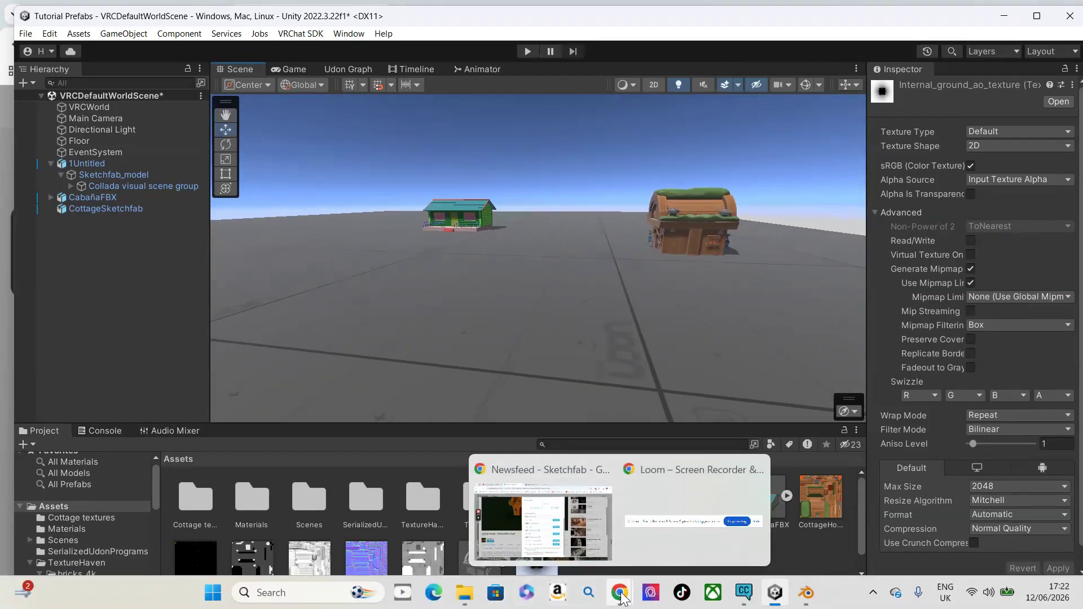
left_click(589, 490)
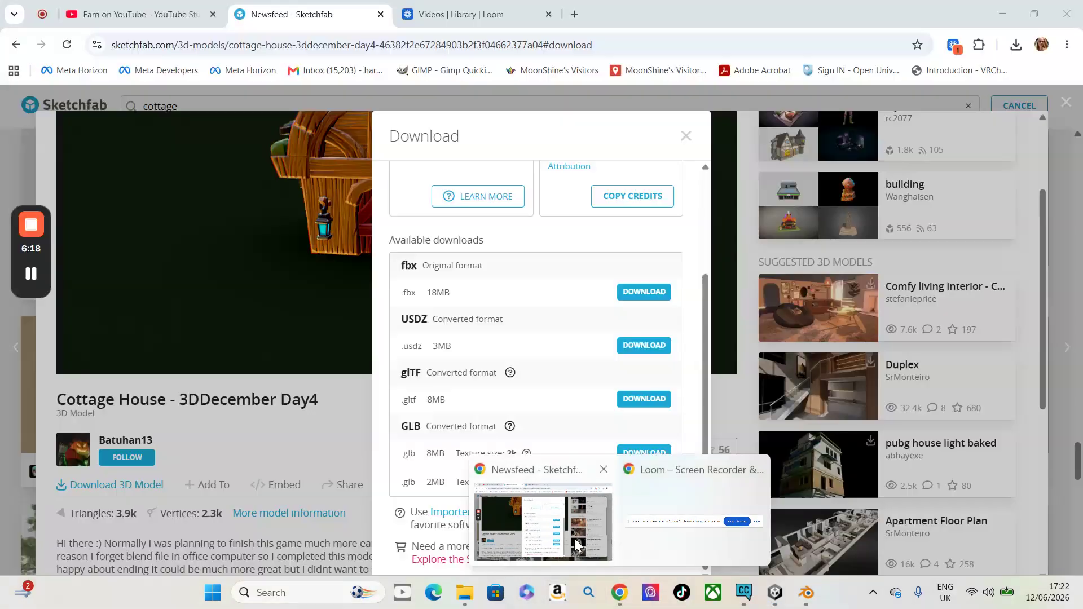
left_click(686, 136)
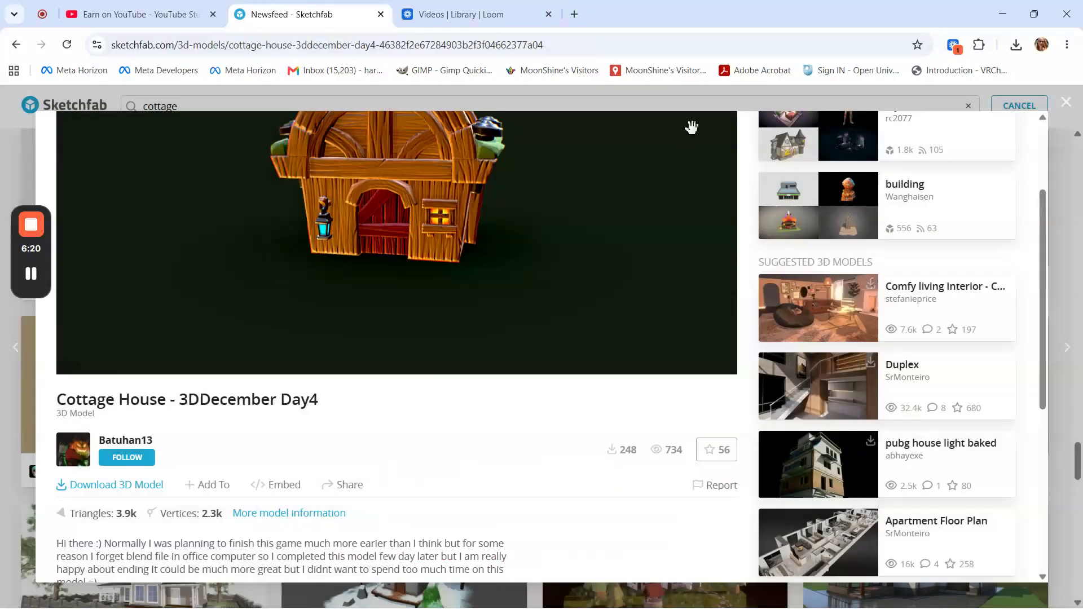
left_click(1066, 101)
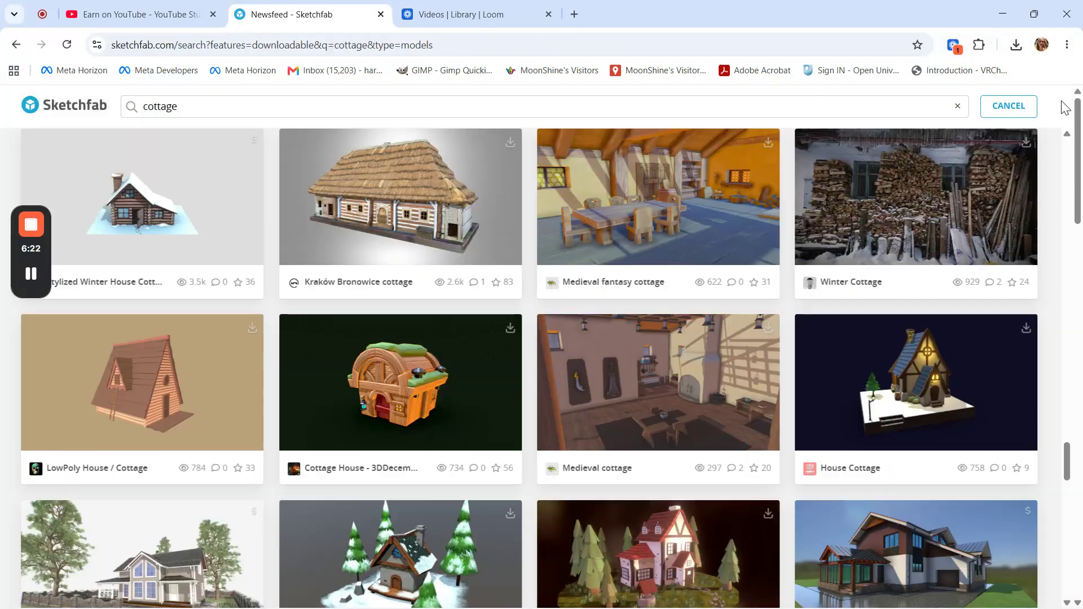
Open the free Summer Cottage model from the search results and download it in glTF format.
scroll(217, 355, "up", 15)
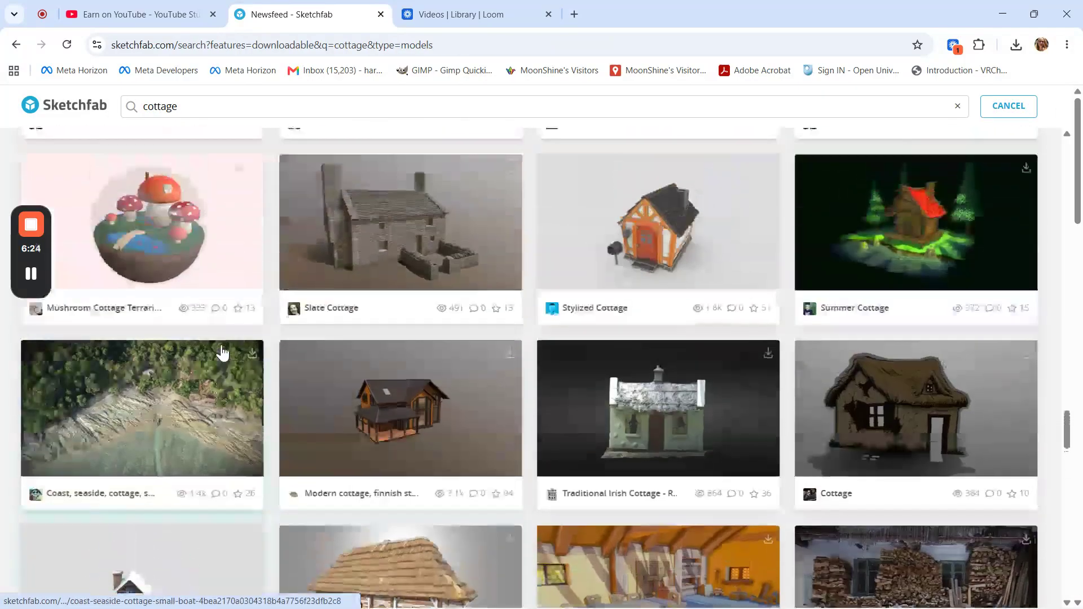
scroll(223, 352, "up", 10)
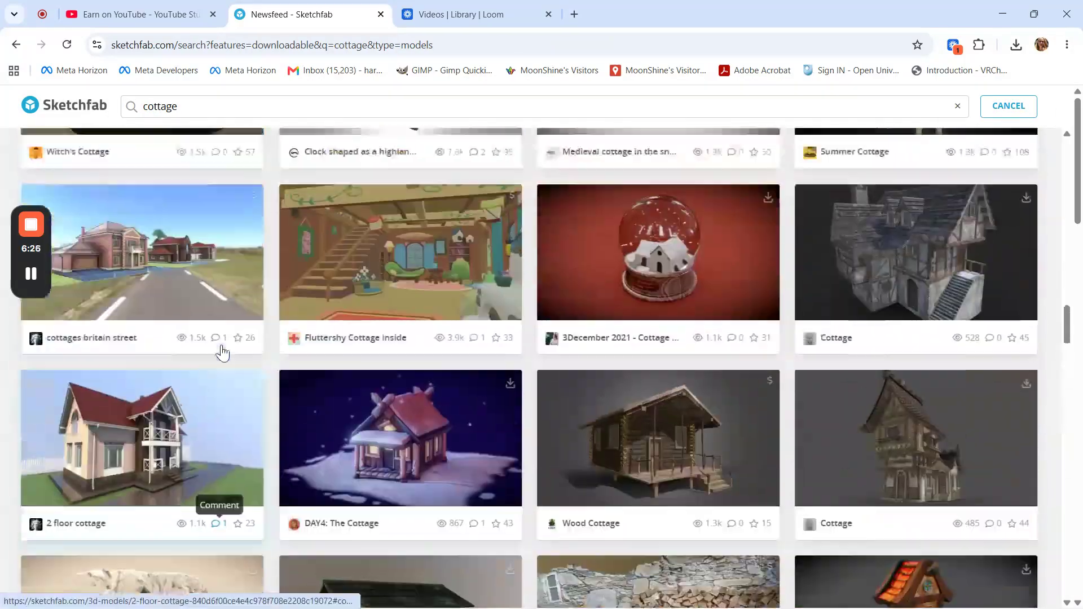
scroll(223, 352, "up", 6)
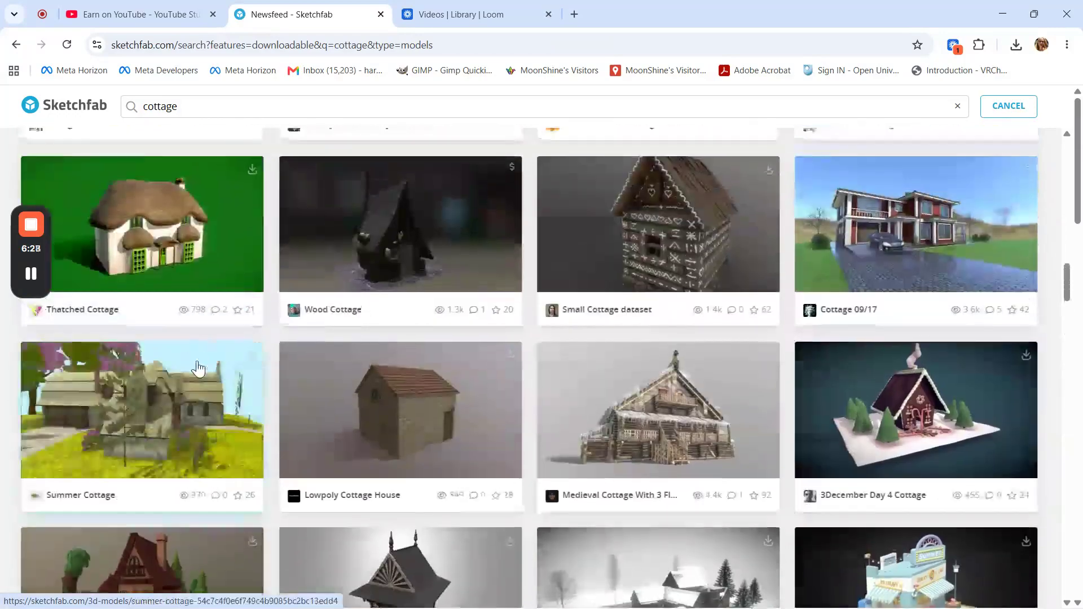
left_click(160, 386)
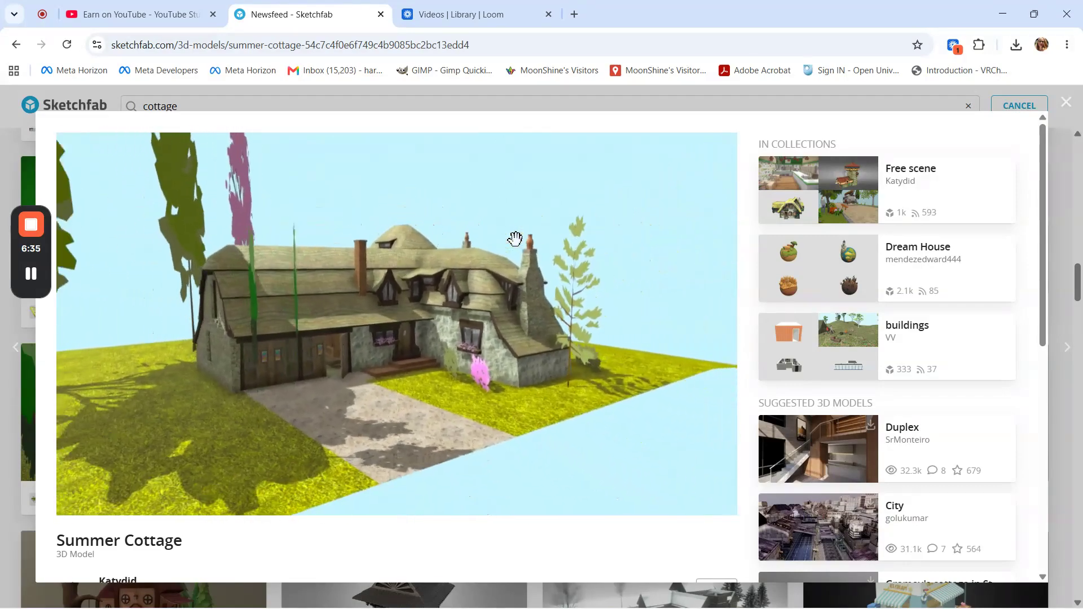
scroll(477, 533, "down", 6)
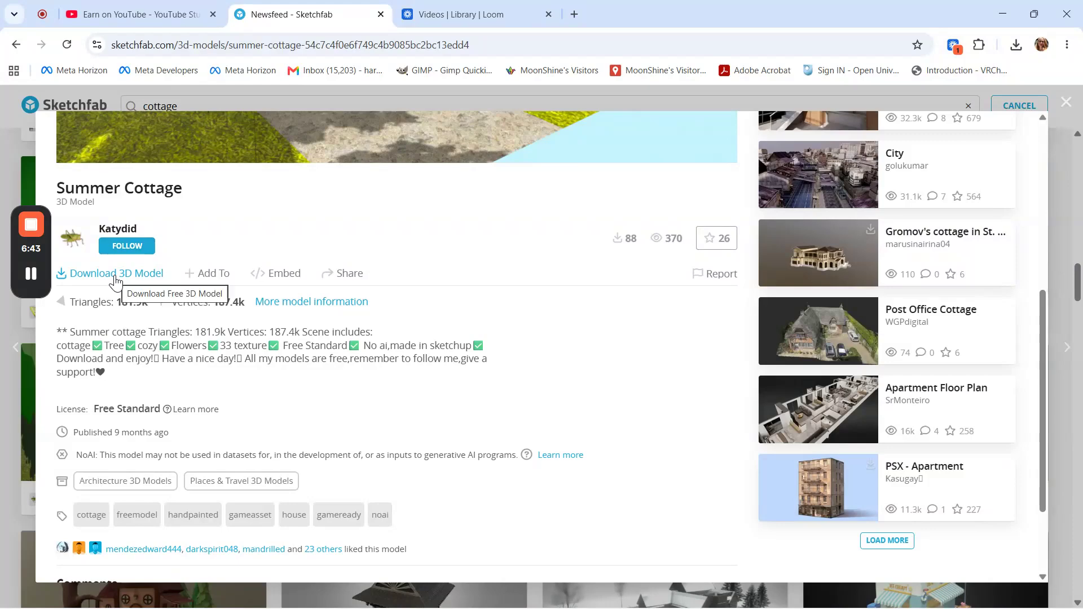
left_click(116, 274)
scroll(575, 273, "down", 3)
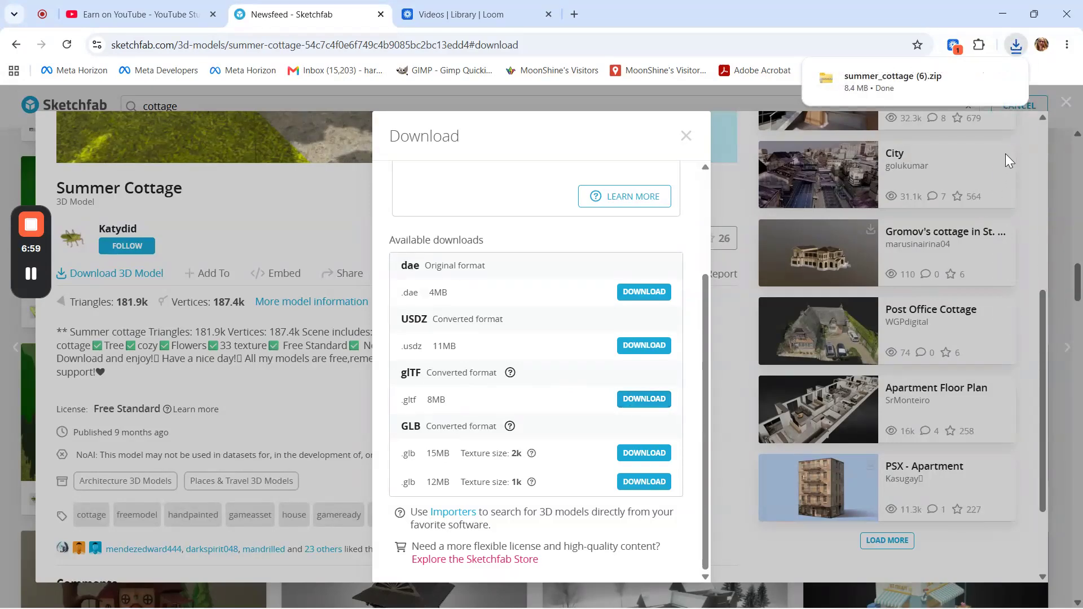
Open the downloaded summer_cottage (6) archive and extract all its files to the suggested Downloads folder.
left_click(927, 72)
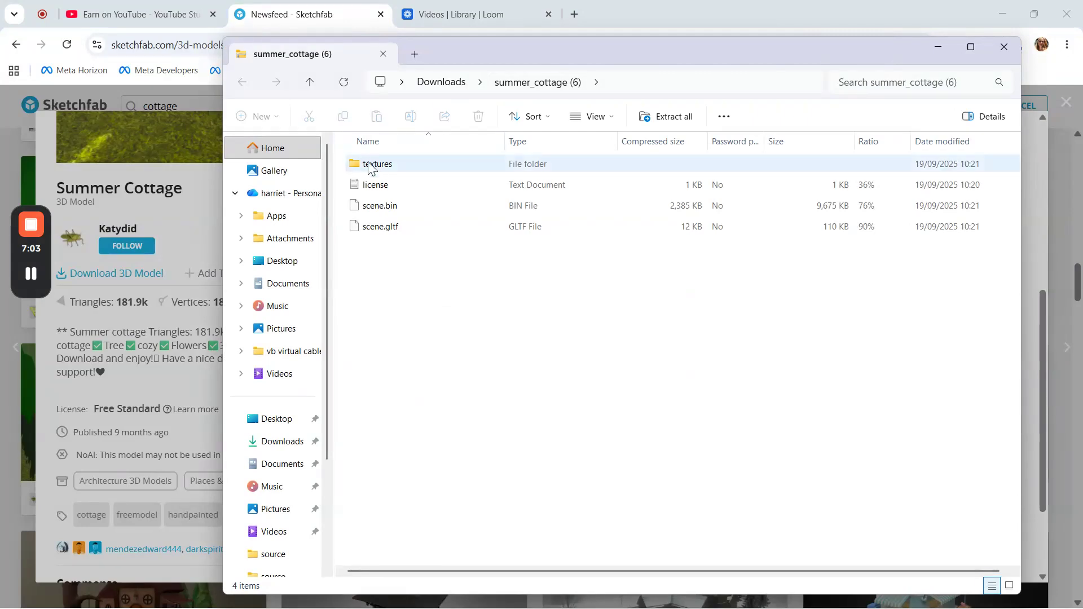
left_click(672, 118)
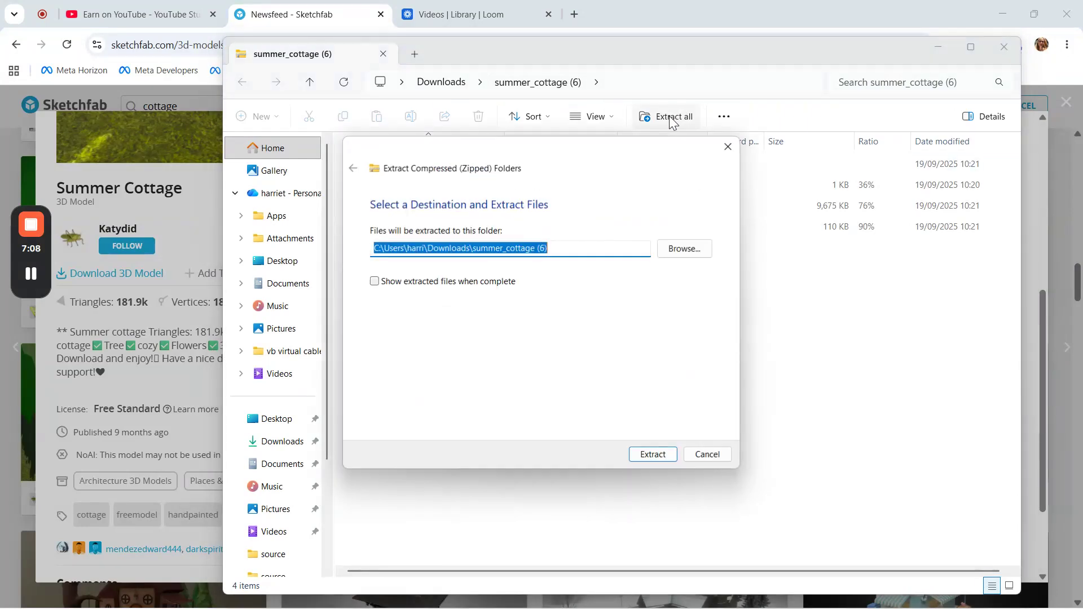
left_click(654, 455)
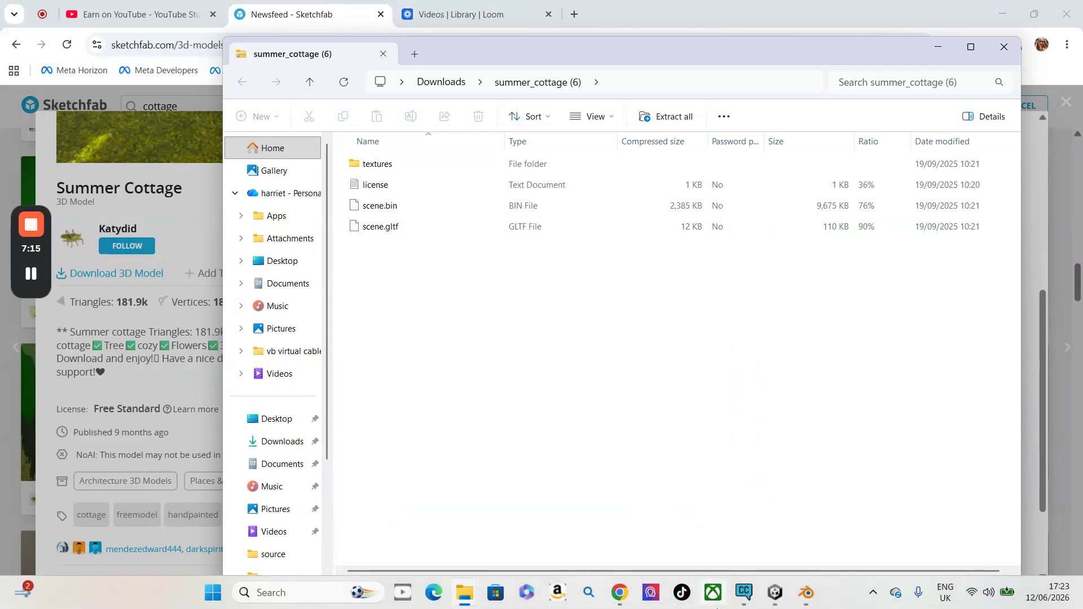
Switch to Blender and import scene.gltf as glTF 2.0 from the summer_cottage (1) folder in Downloads.
left_click(807, 593)
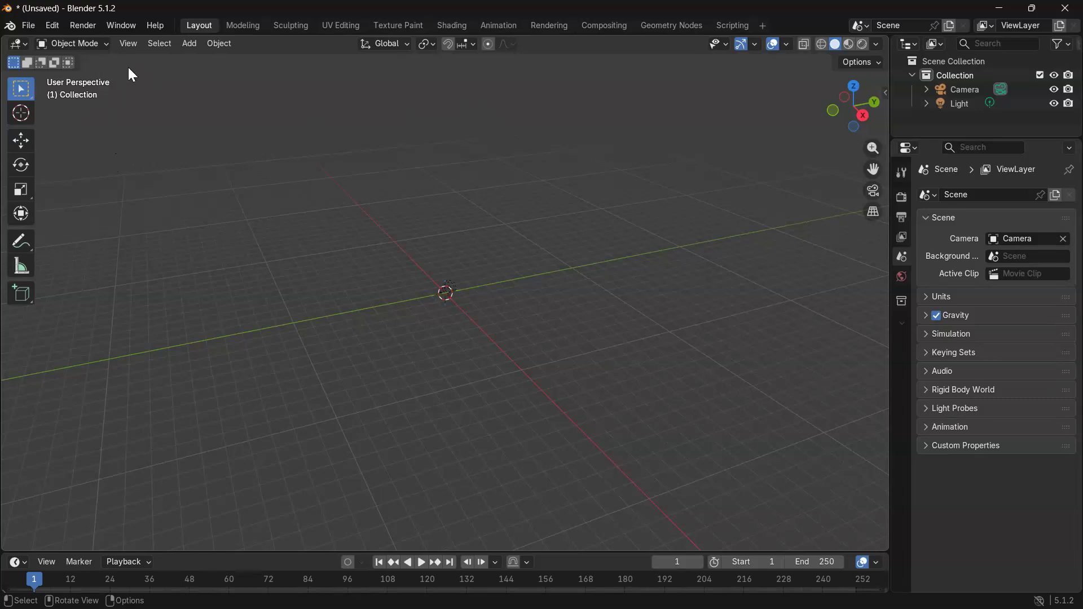
left_click(29, 26)
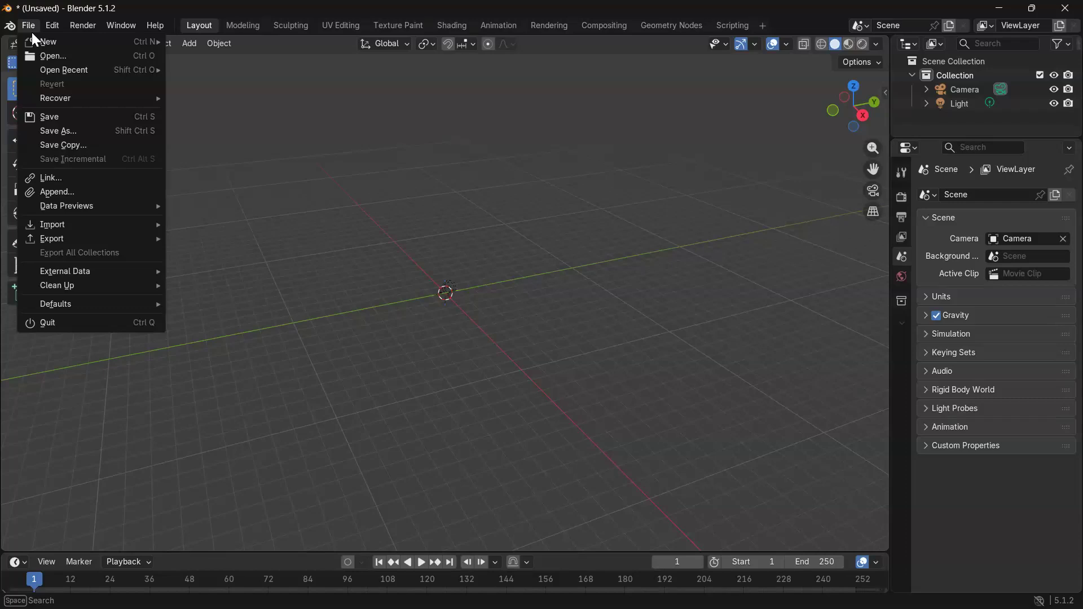
mouse_move(76, 232)
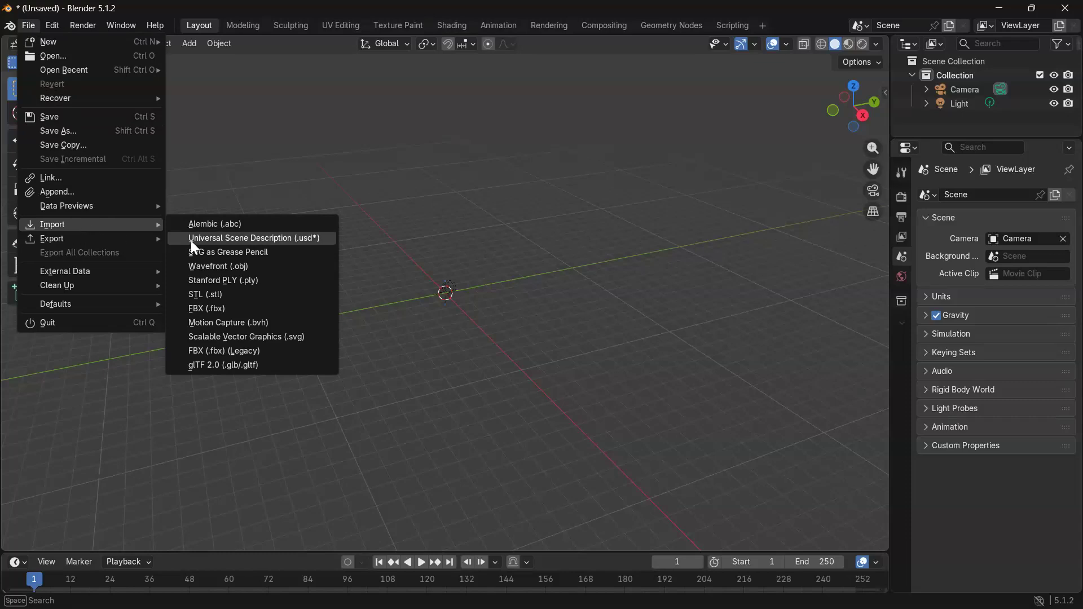
left_click(235, 364)
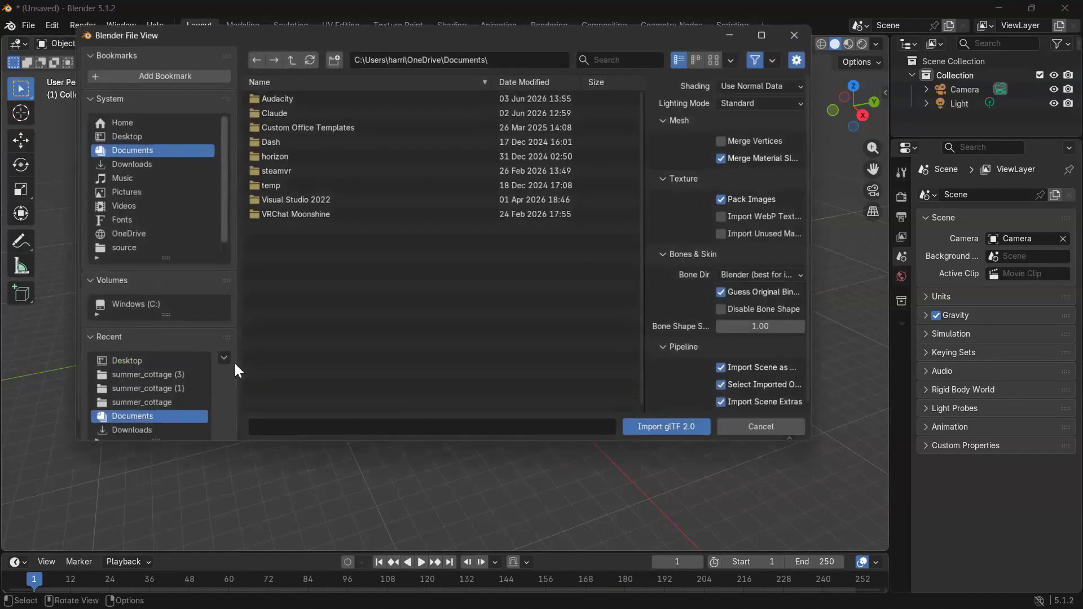
left_click(127, 164)
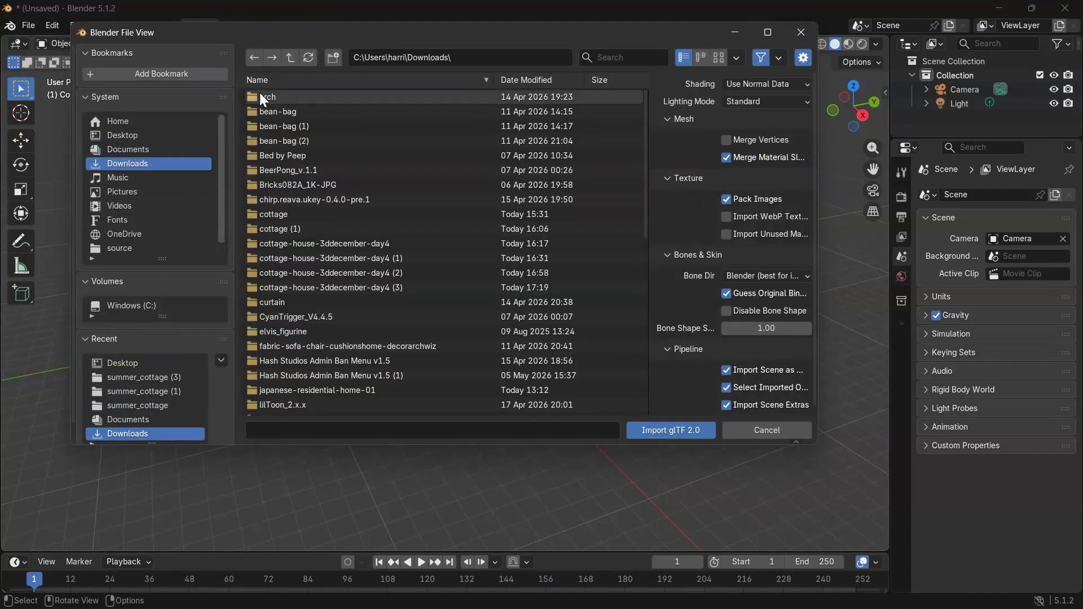
scroll(317, 259, "down", 4)
scroll(317, 253, "down", 10)
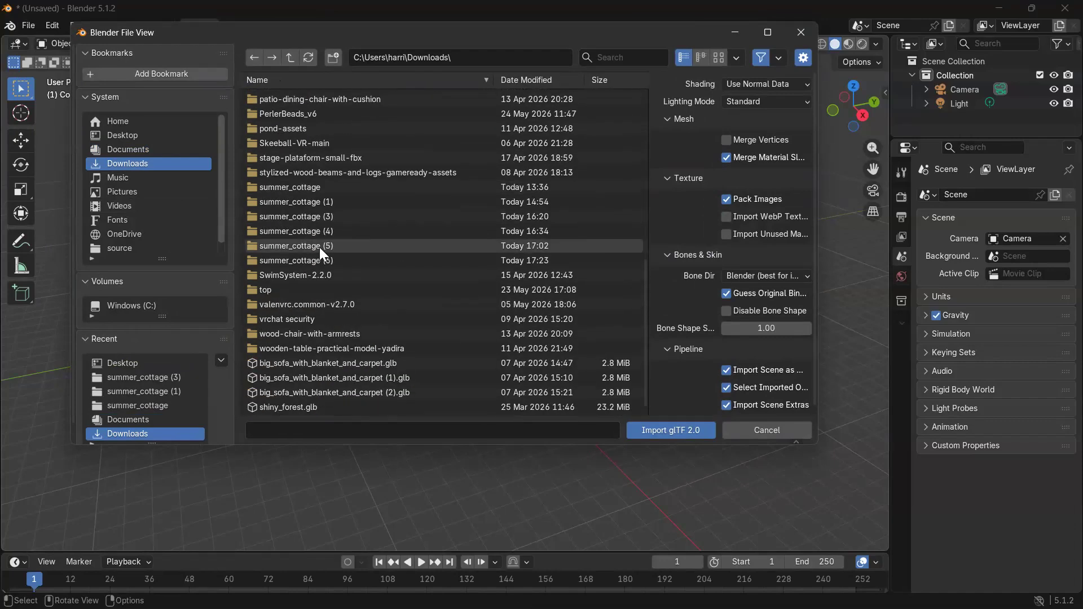
left_click(275, 203)
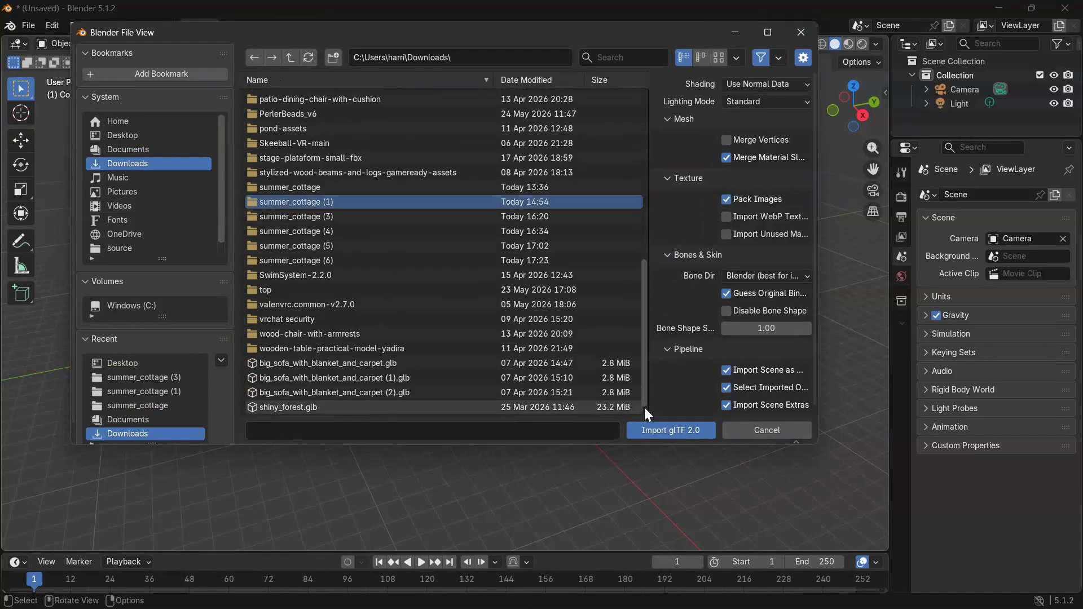
left_click(661, 435)
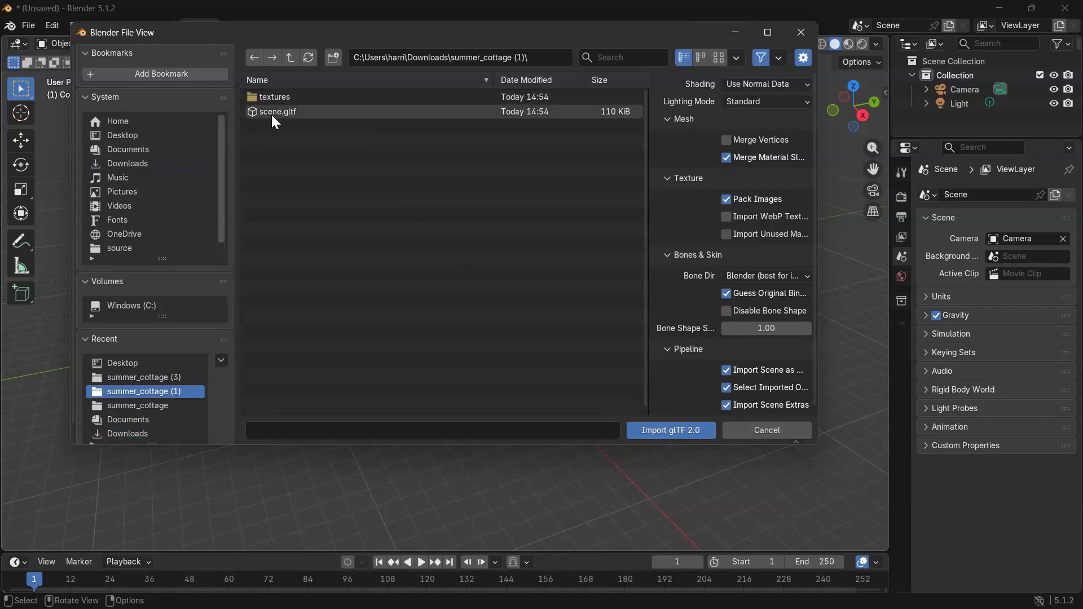
left_click(253, 112)
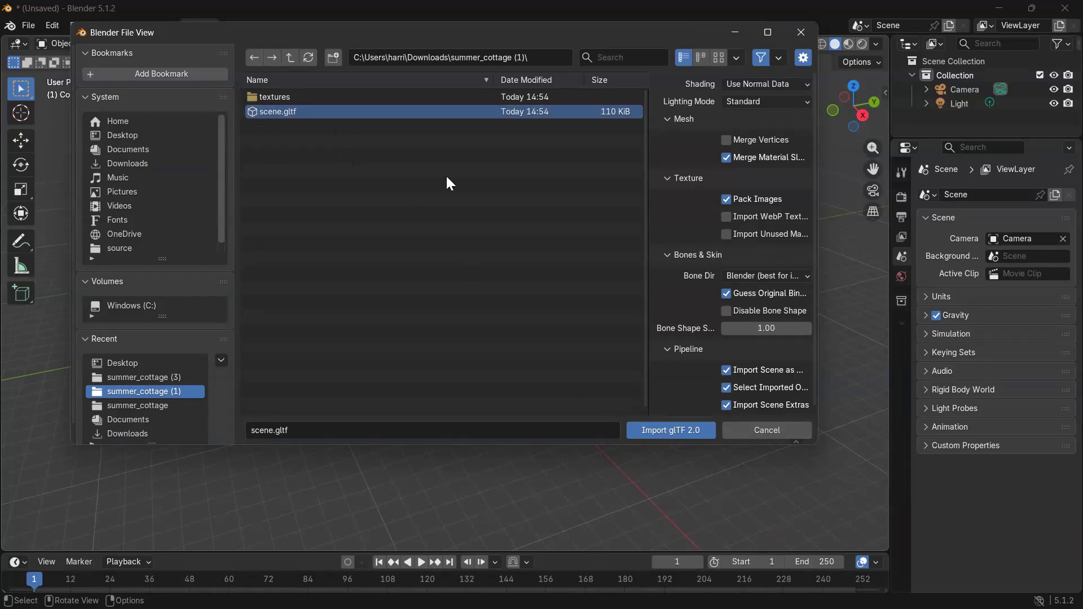
left_click(669, 429)
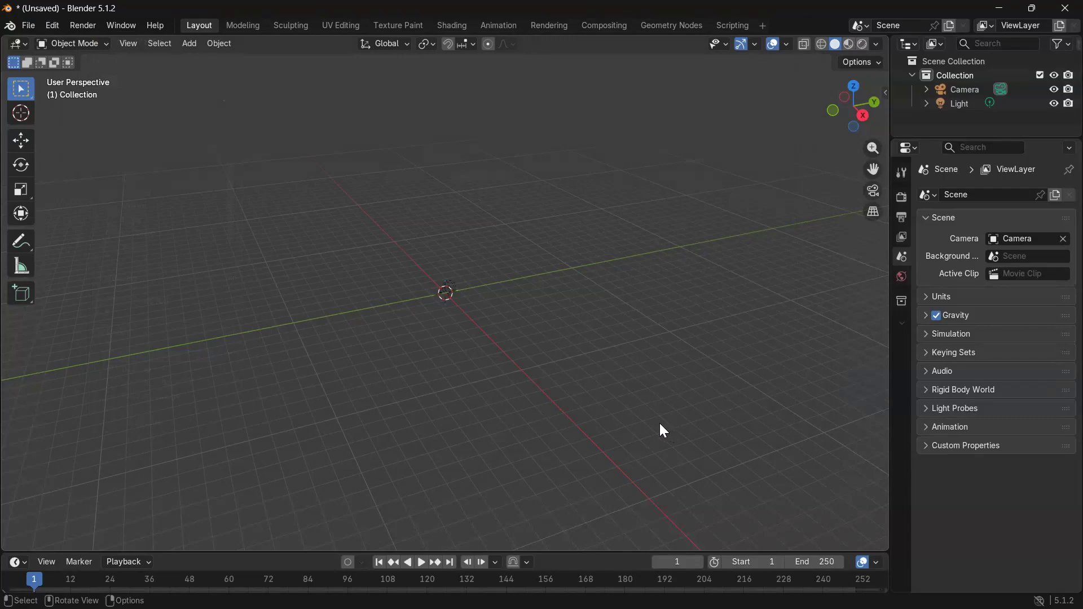
Export the imported cottage scene in FBX format to the Desktop as 5Untitled.fbx.
middle_click_drag(479, 251, 563, 209)
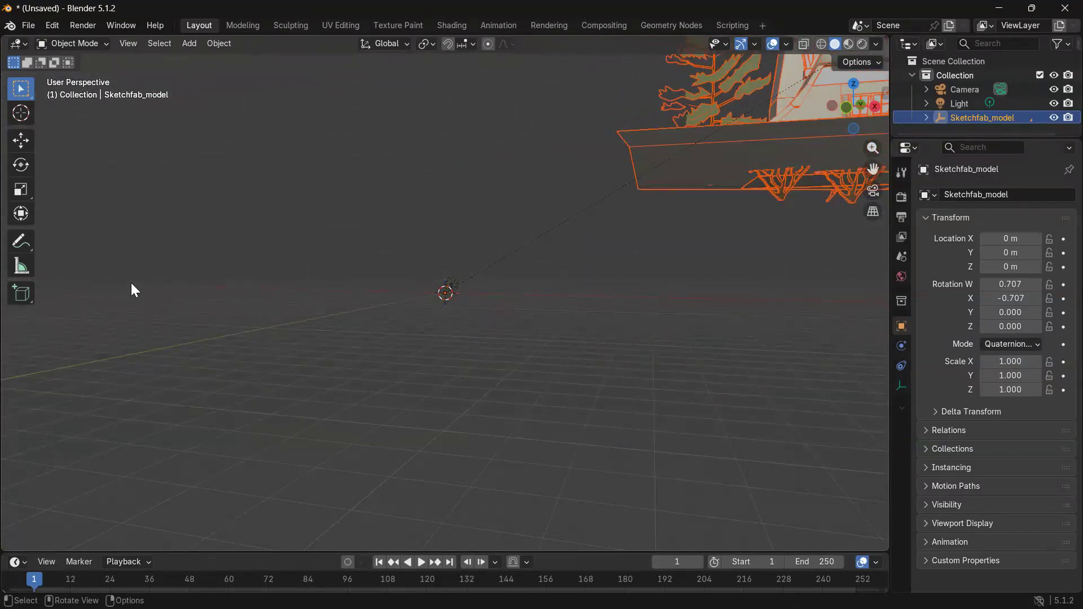
left_click(29, 26)
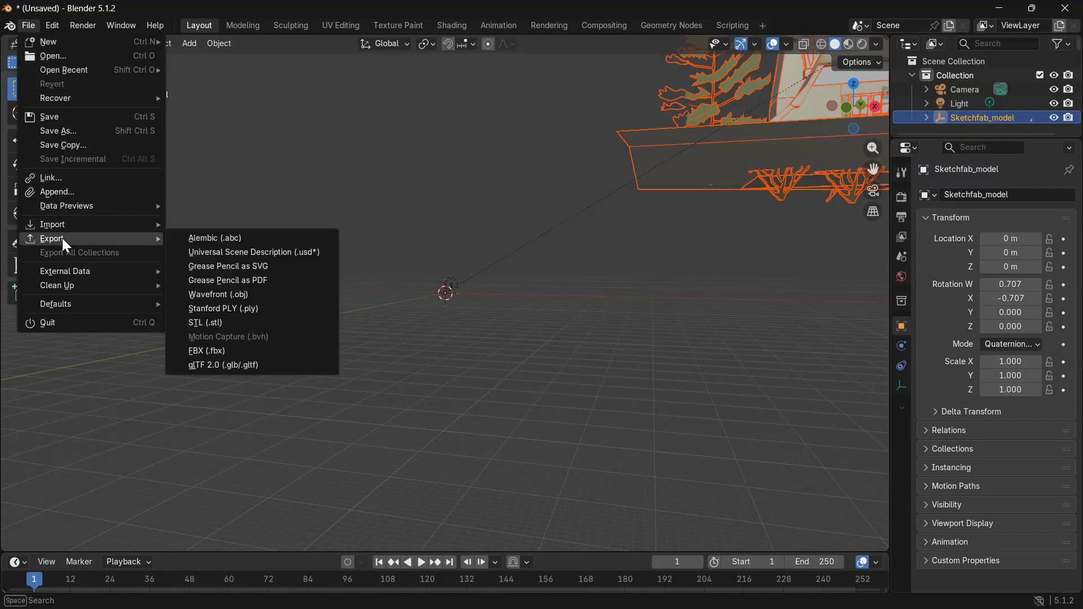
left_click(204, 351)
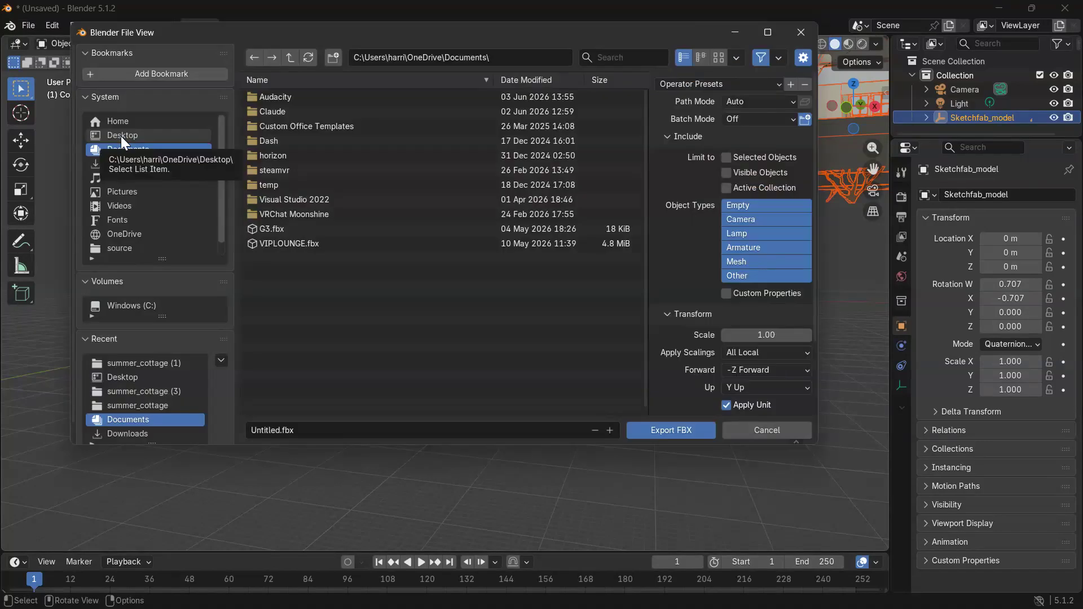
left_click(121, 137)
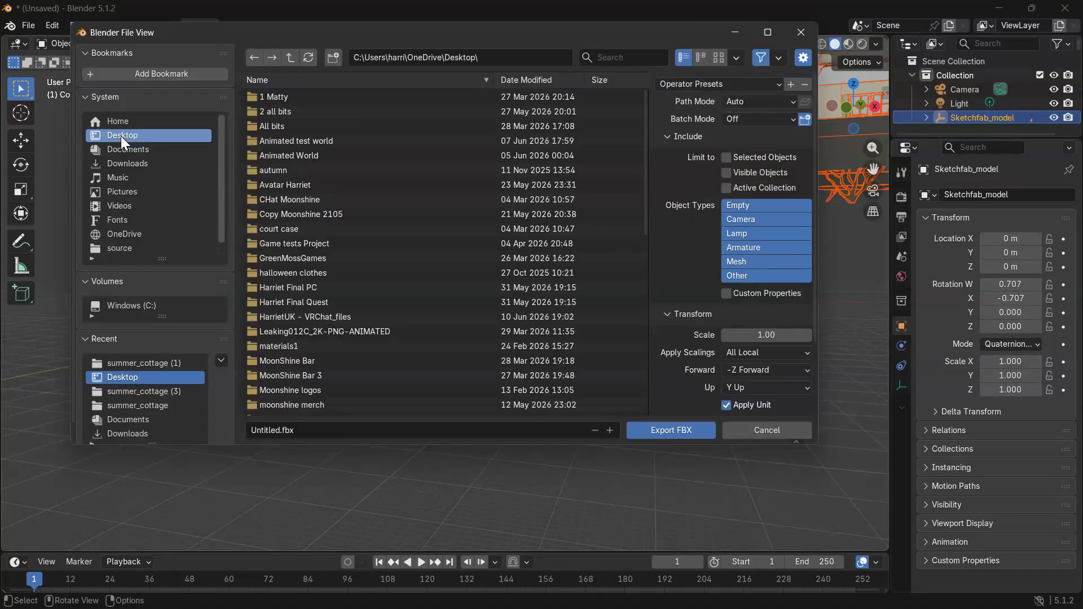
left_click(252, 432)
left_click(251, 431)
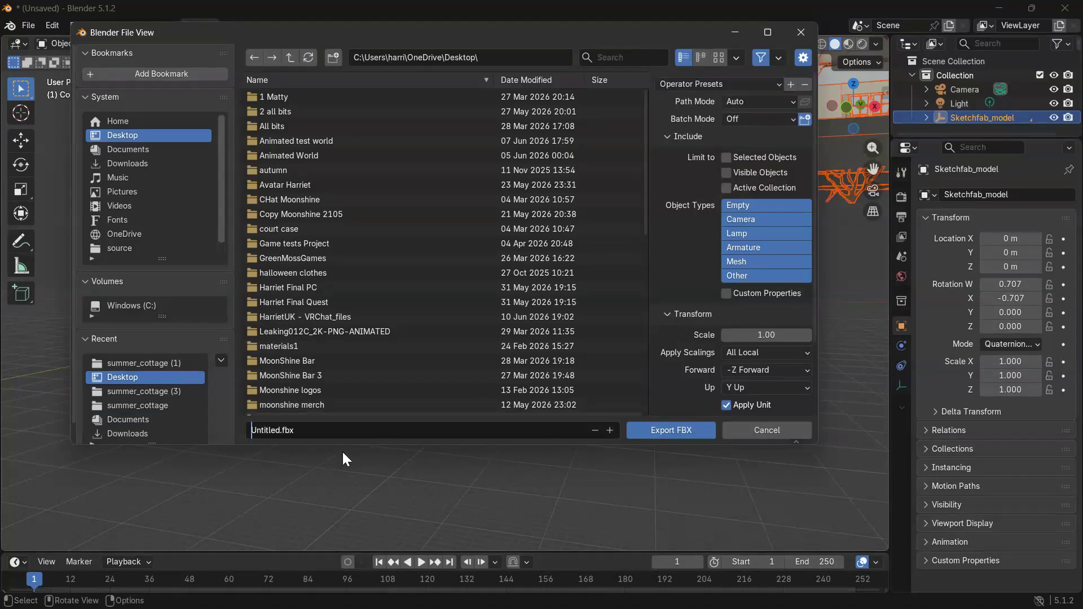
type("5")
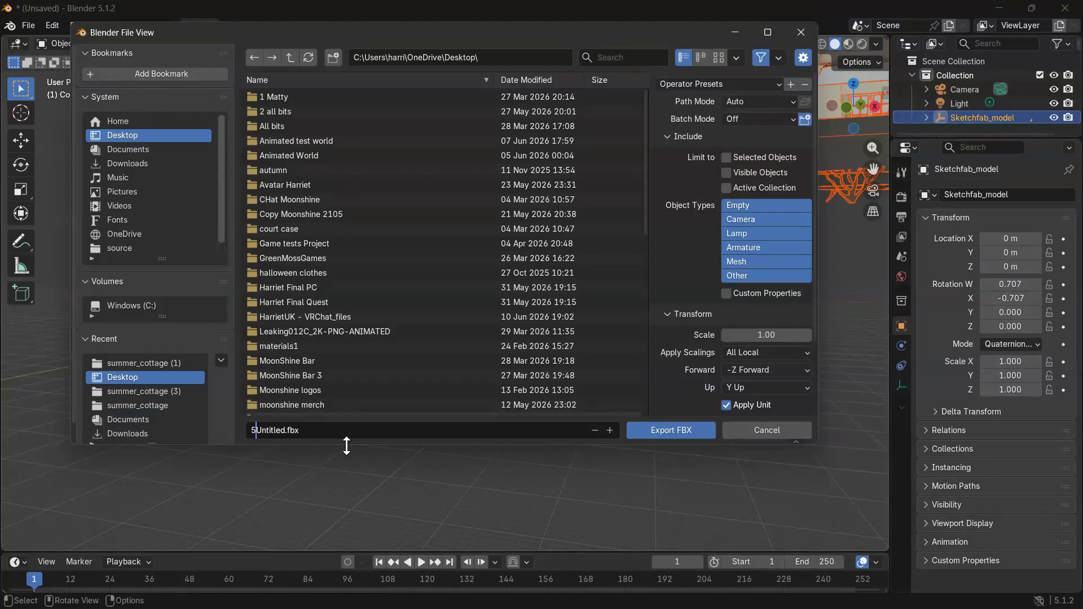
left_click(653, 427)
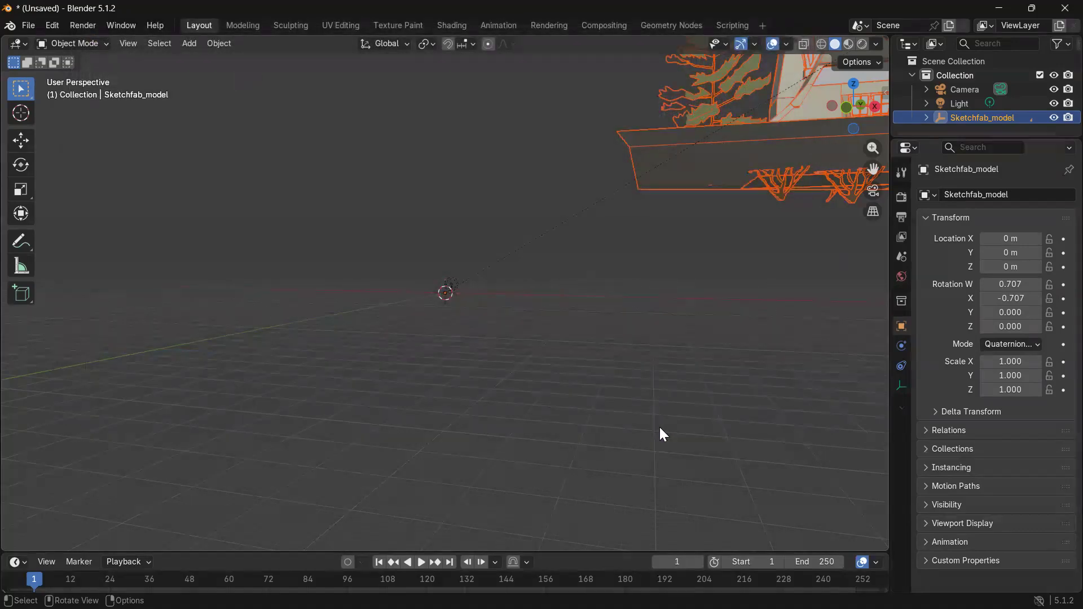
Switch to Unity, enlarge the Assets area, and import 5Untitled.fbx from the Desktop as a new asset.
left_click(1003, 7)
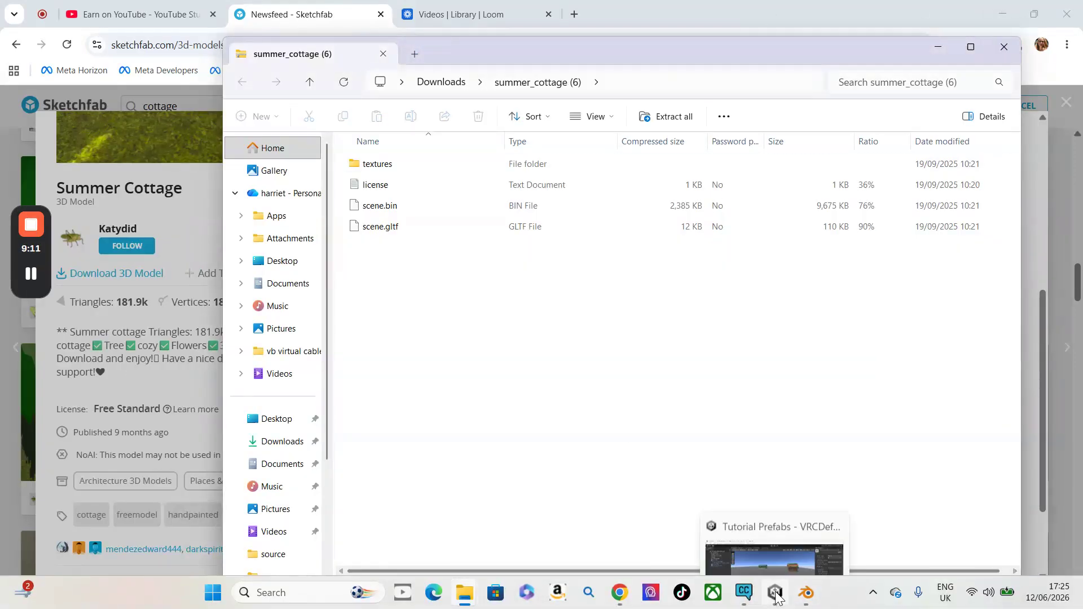
left_click(776, 597)
left_click_drag(590, 420, 585, 171)
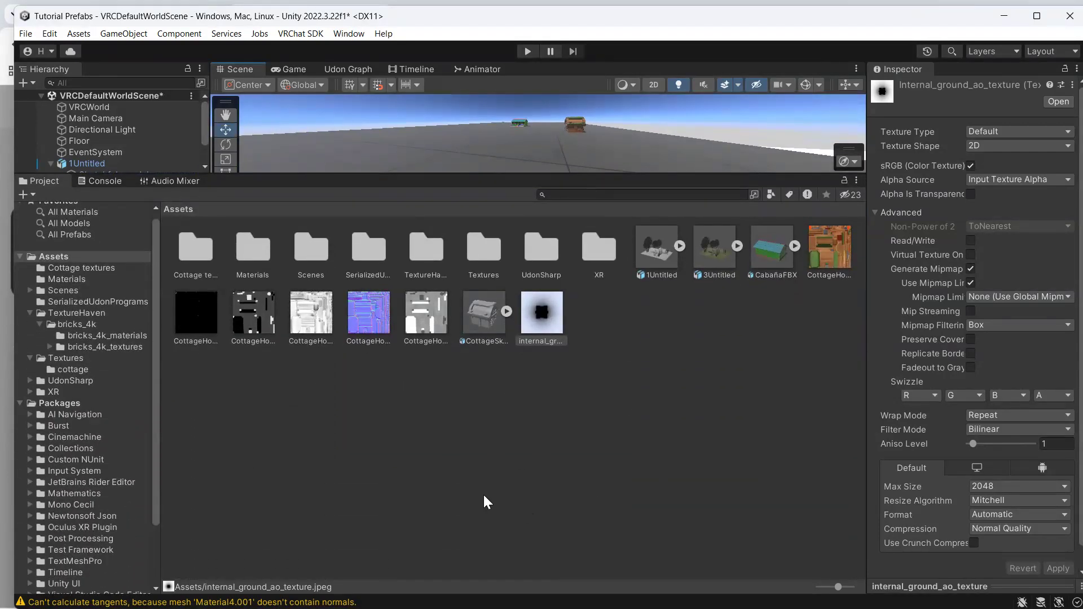
right_click(437, 404)
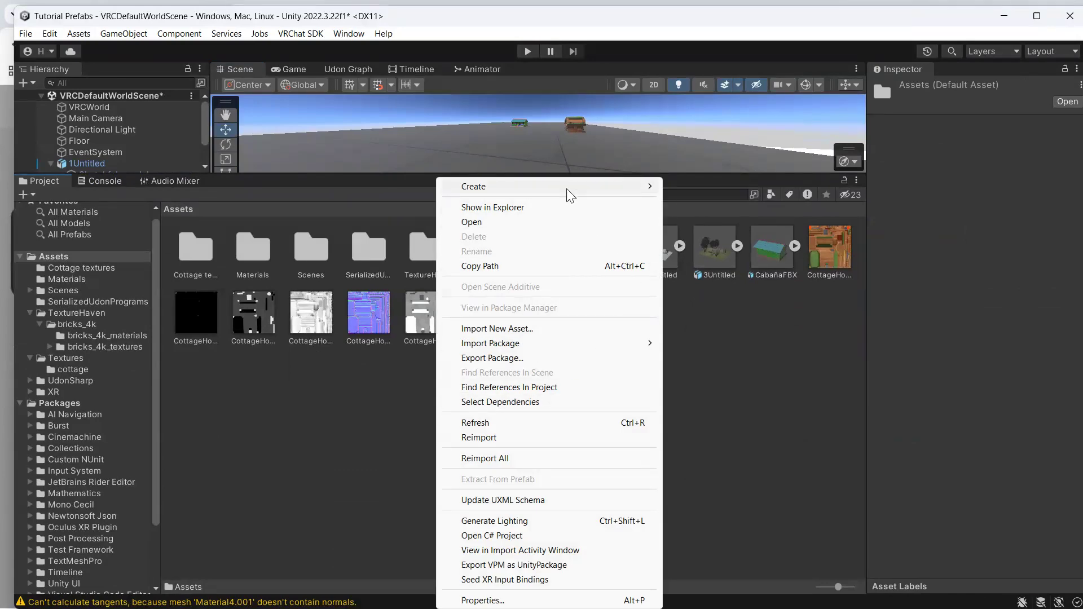
mouse_move(567, 190)
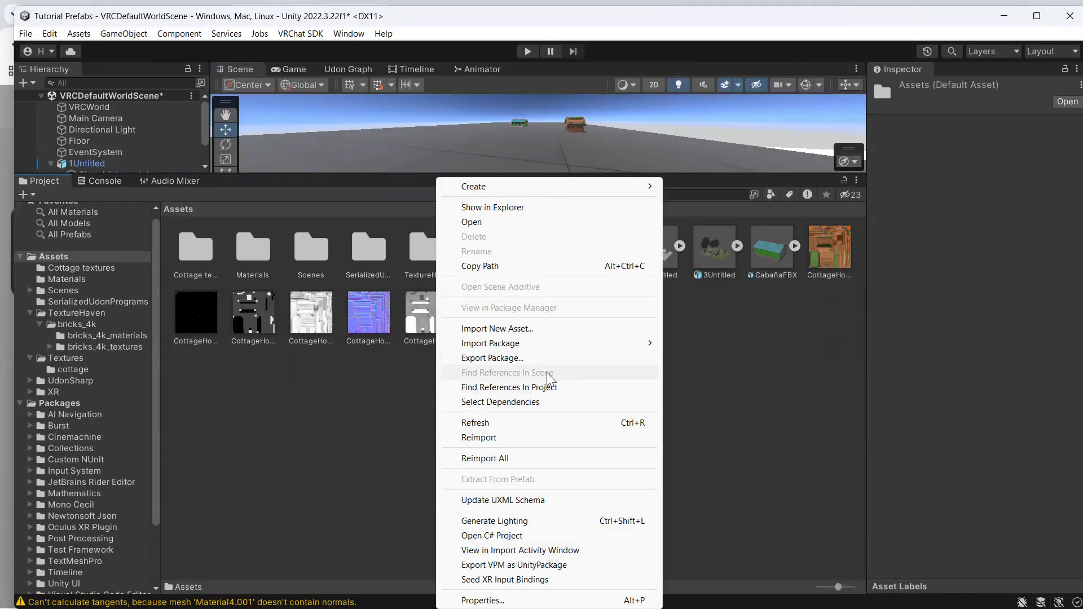
left_click(565, 328)
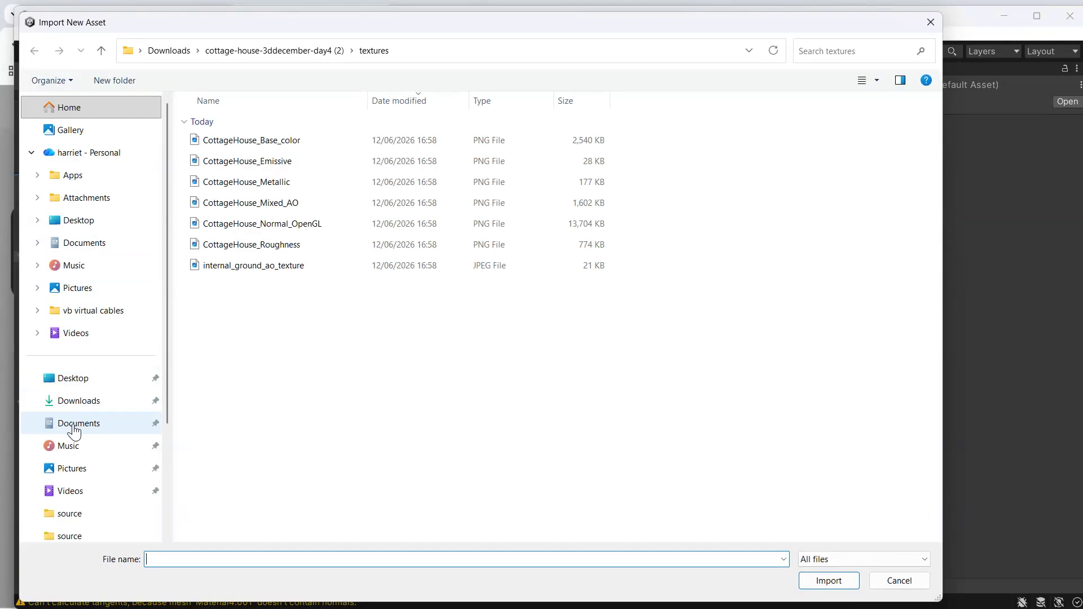
left_click(77, 379)
scroll(271, 283, "down", 10)
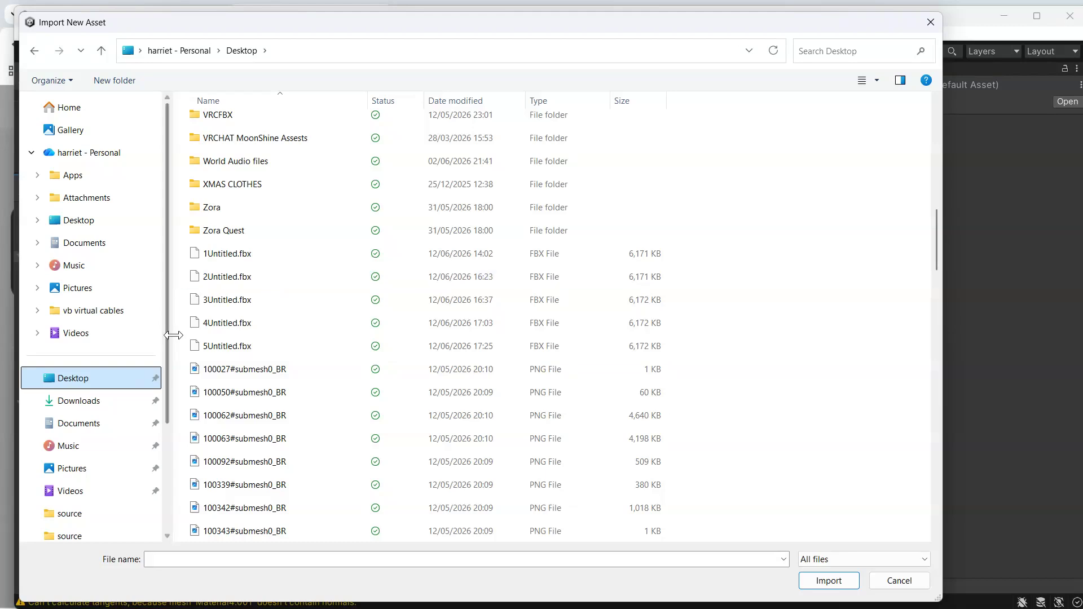
left_click(217, 347)
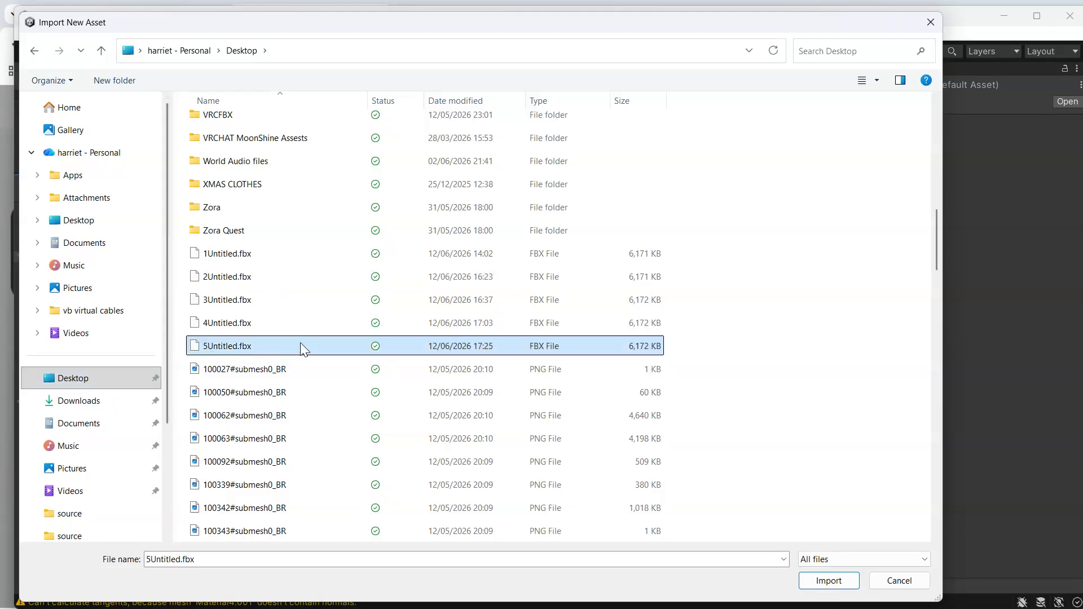
left_click(829, 581)
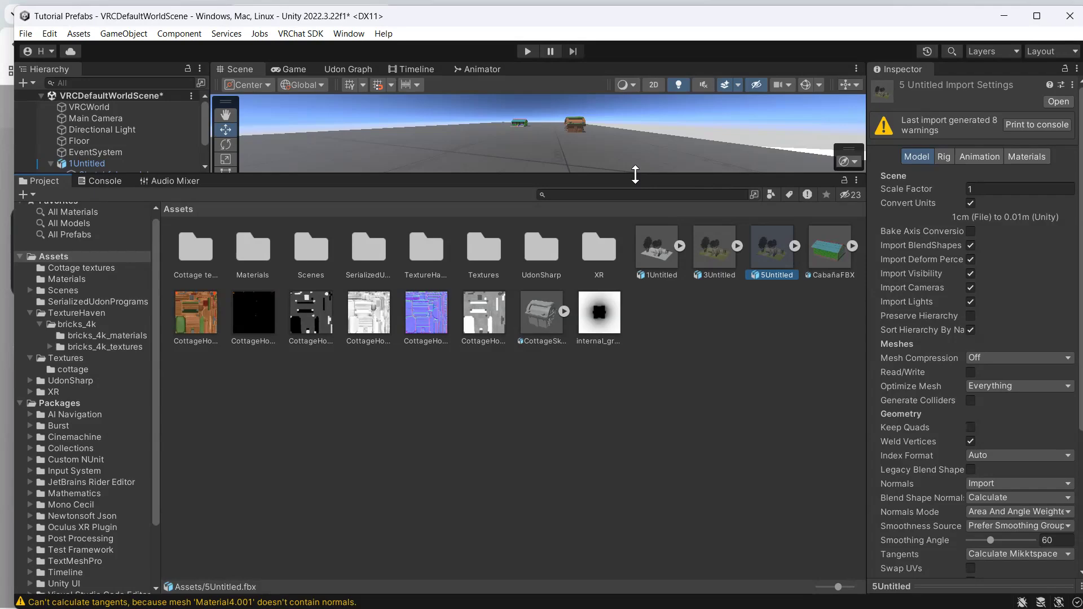
Enlarge the Scene view and examine the untextured summer cottage and the textured wooden cottage up close and from a distance.
left_click_drag(635, 175, 652, 401)
right_click_drag(507, 382, 1072, 330)
key("w")
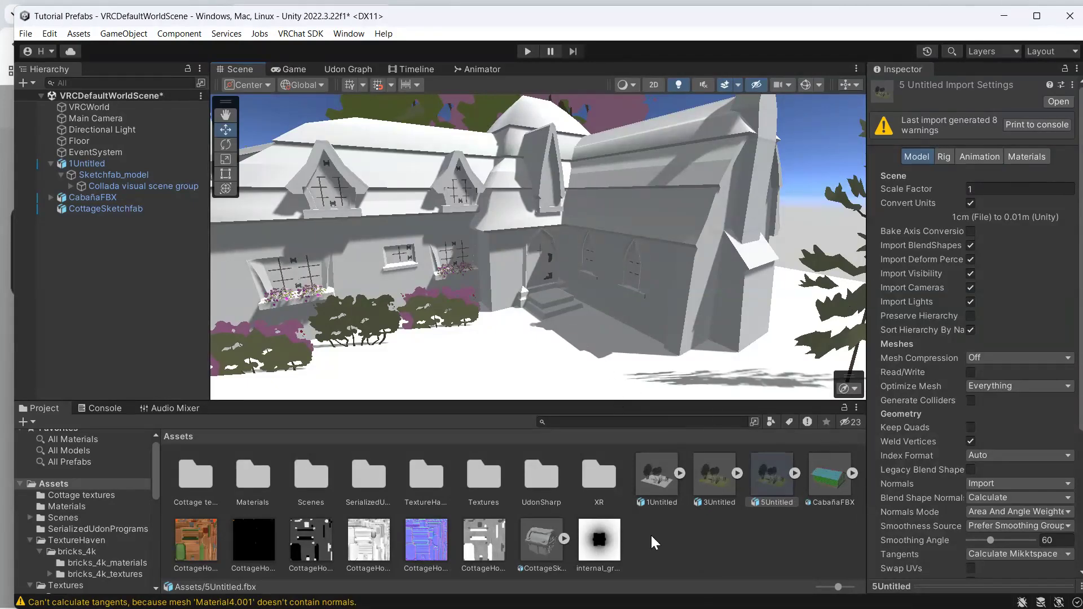
right_click_drag(463, 274, 45, 249)
key("w")
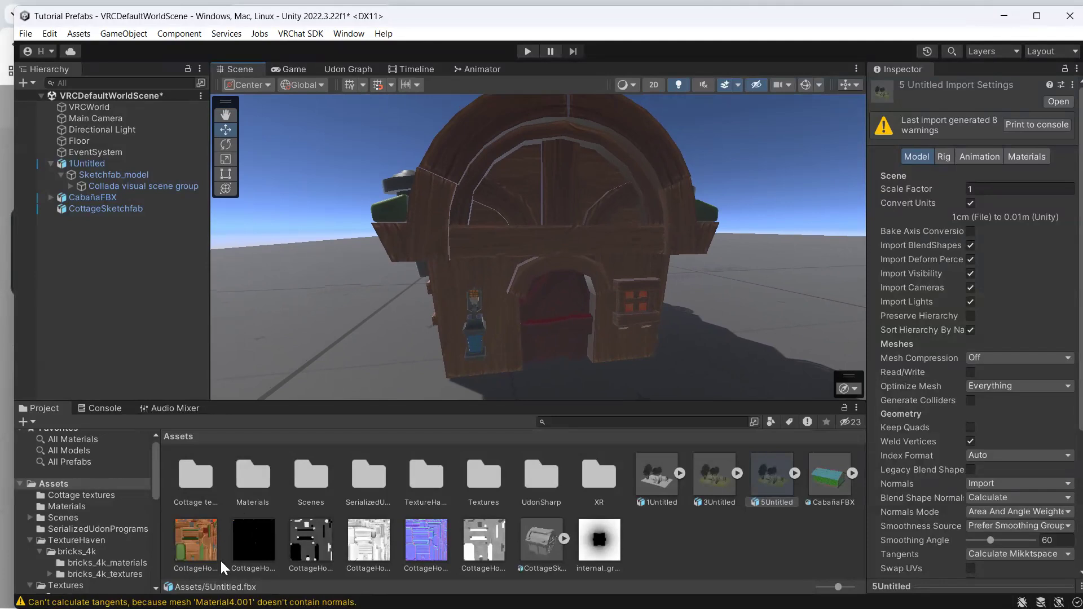
left_click_drag(481, 402, 476, 420)
right_click_drag(475, 424, 1062, 210)
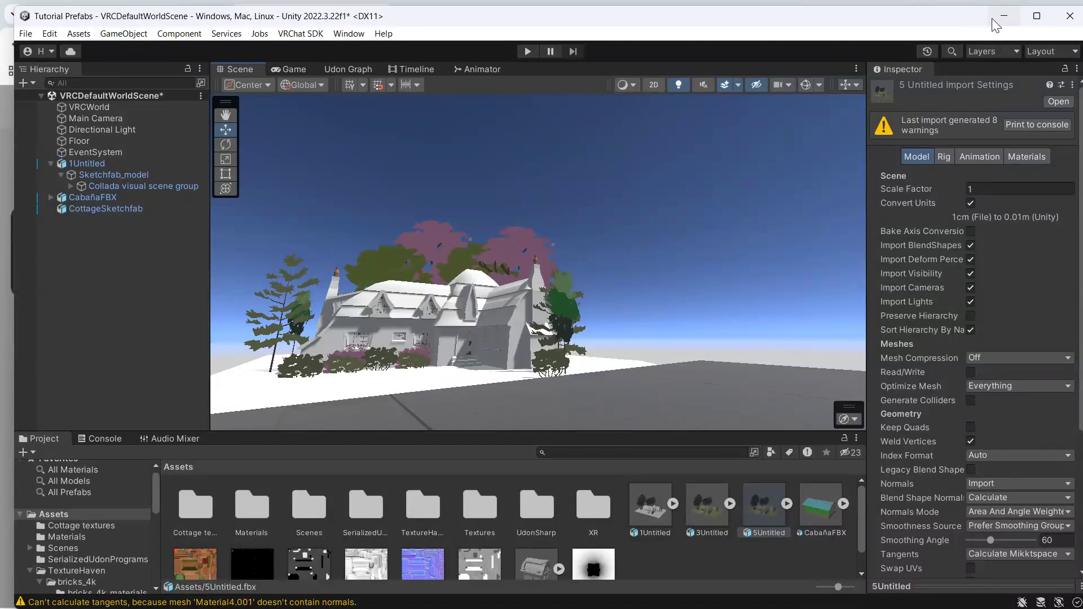
mouse_move(393, 593)
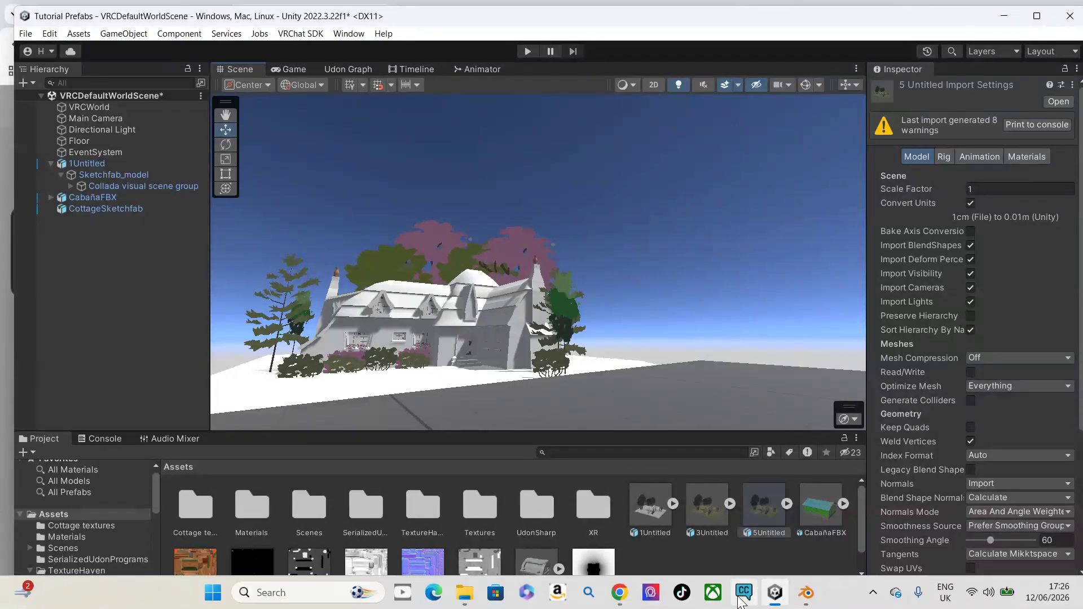
mouse_move(620, 592)
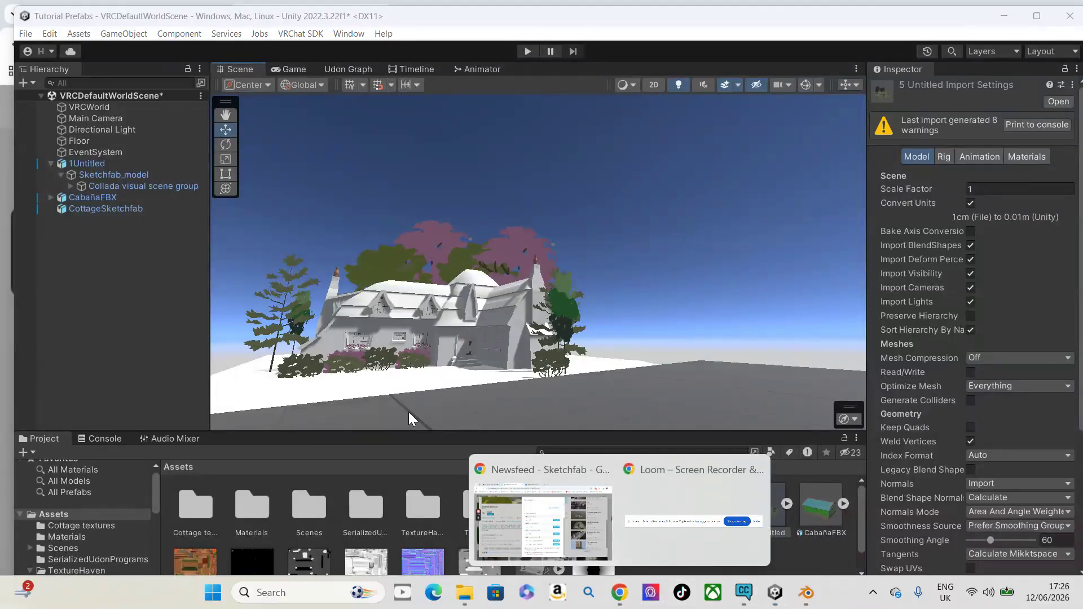